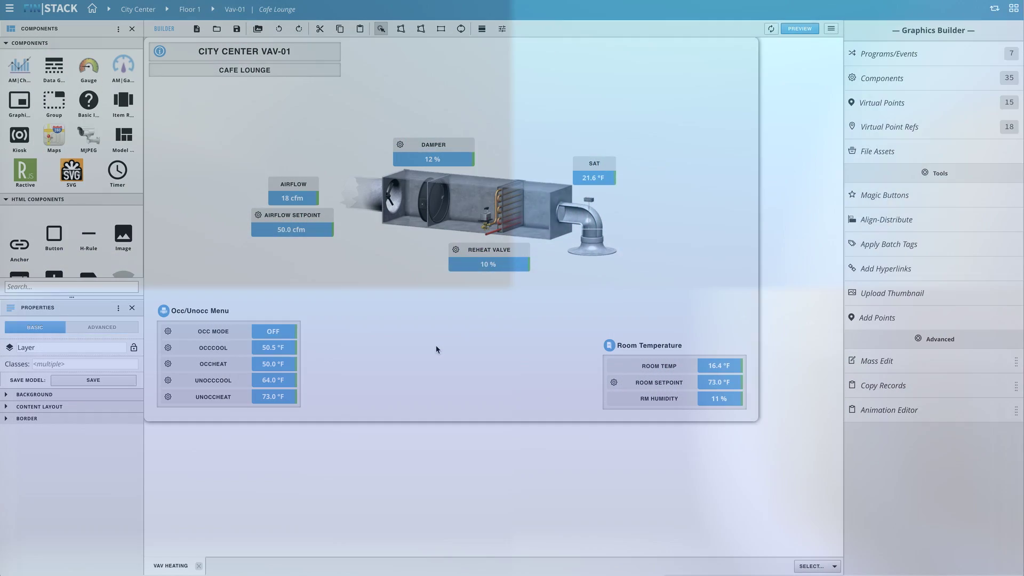
# Browse the component library down through its categories to the Models category.
pyautogui.click(428, 348)
pyautogui.scroll(-5, 123, 251)
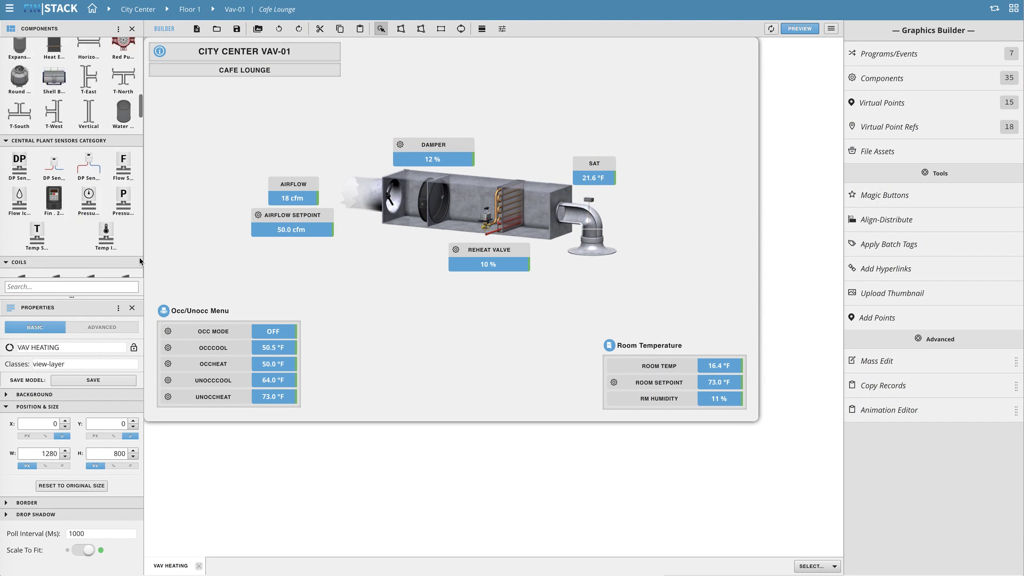
pyautogui.scroll(-5, 137, 258)
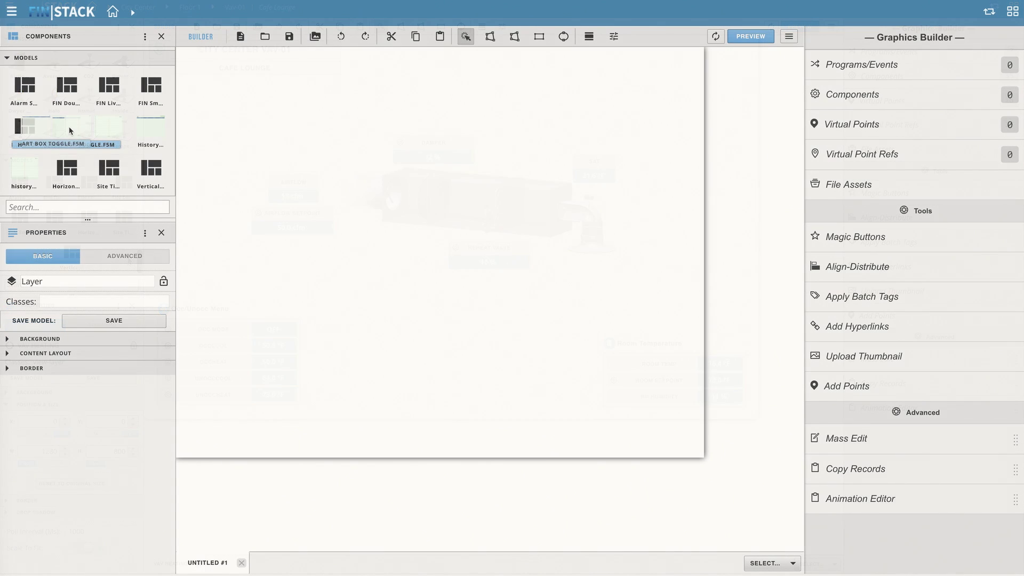
# Place the History Chart Box Toggle model on the blank graphic, enlarged to cover most of the page, and preview it.
pyautogui.moveTo(69, 126); pyautogui.dragTo(257, 179)
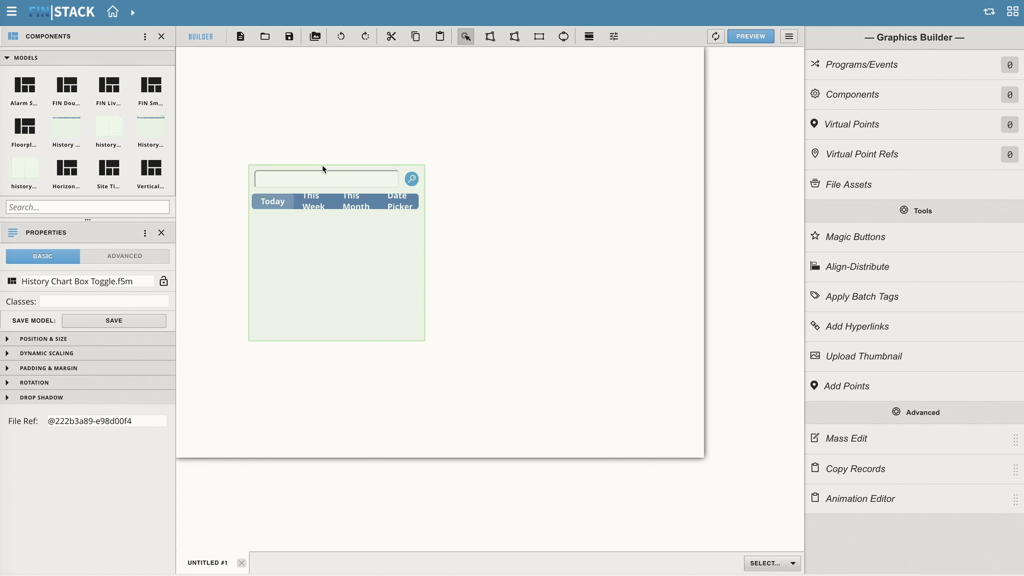
pyautogui.moveTo(576, 377); pyautogui.dragTo(656, 430)
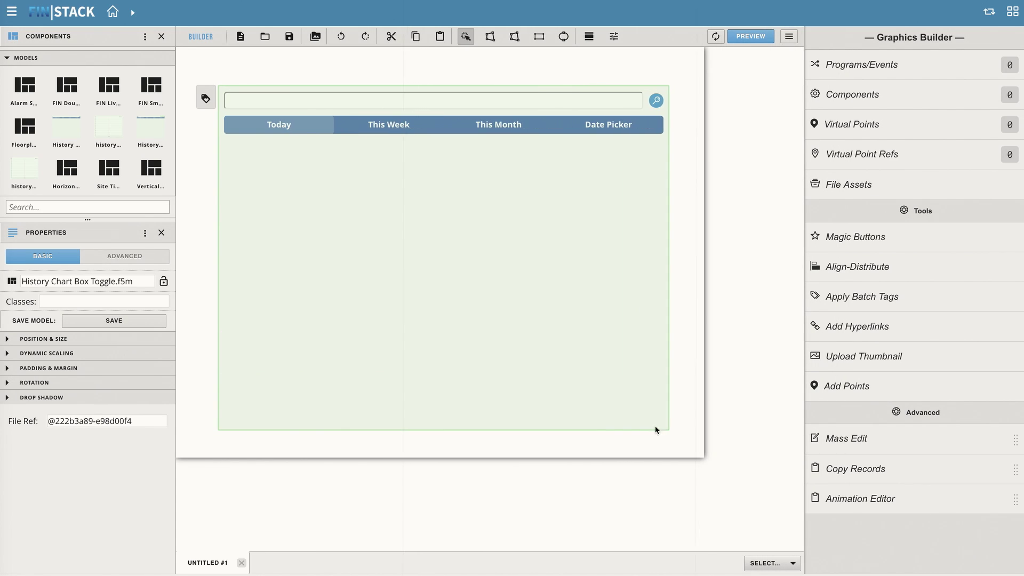
pyautogui.click(744, 36)
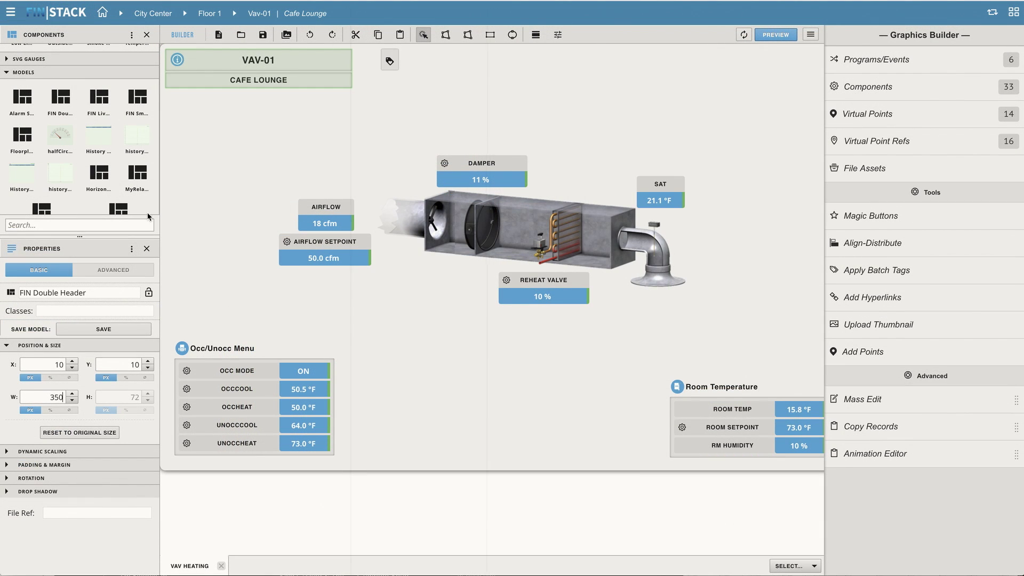
# Add the MyRelativeHyperlinks model to the VAV-01 graphic, directly below the double header at about X 11, Y 88.
pyautogui.moveTo(147, 175); pyautogui.dragTo(232, 143)
pyautogui.moveTo(299, 158); pyautogui.dragTo(244, 107)
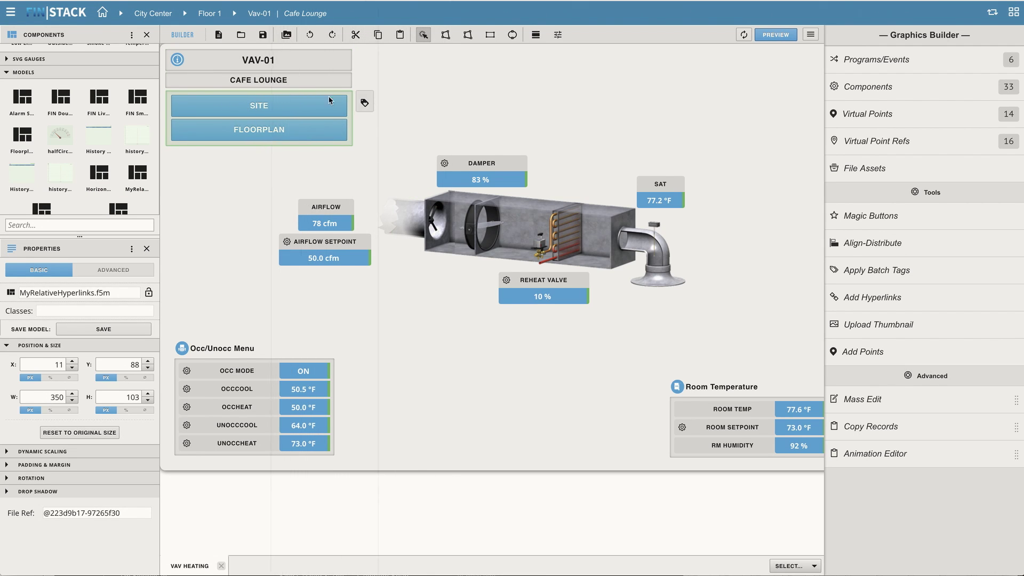
pyautogui.click(442, 90)
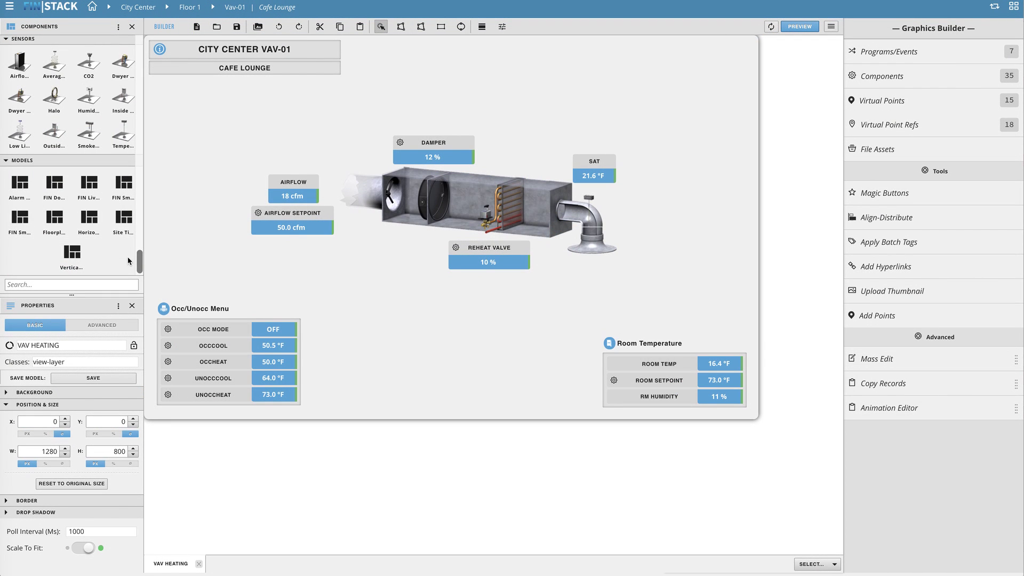
# Place a FIN Smart Label model in the empty area above the airflow labels and delete it.
pyautogui.moveTo(20, 217); pyautogui.dragTo(221, 165)
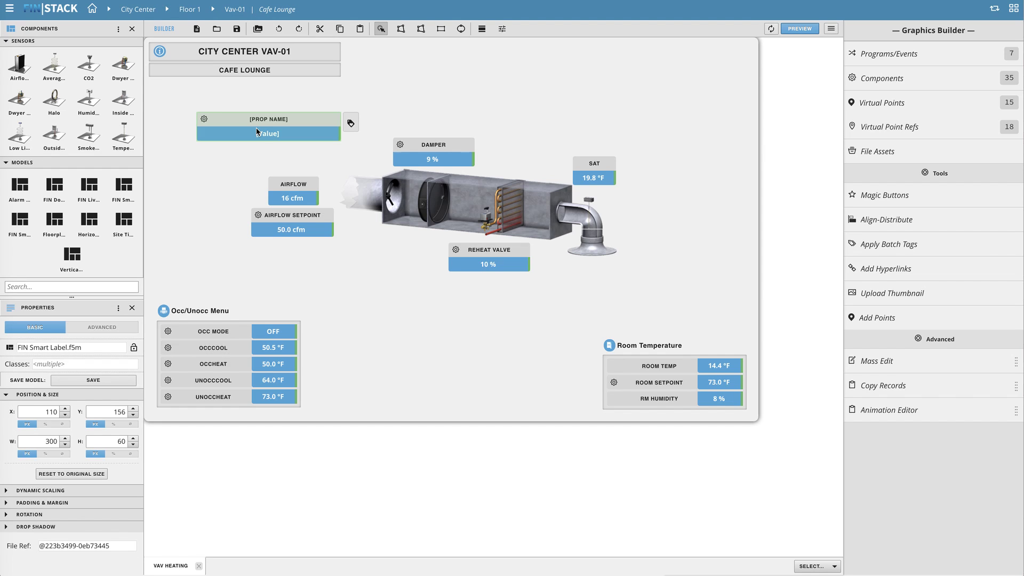
pyautogui.press('Delete')
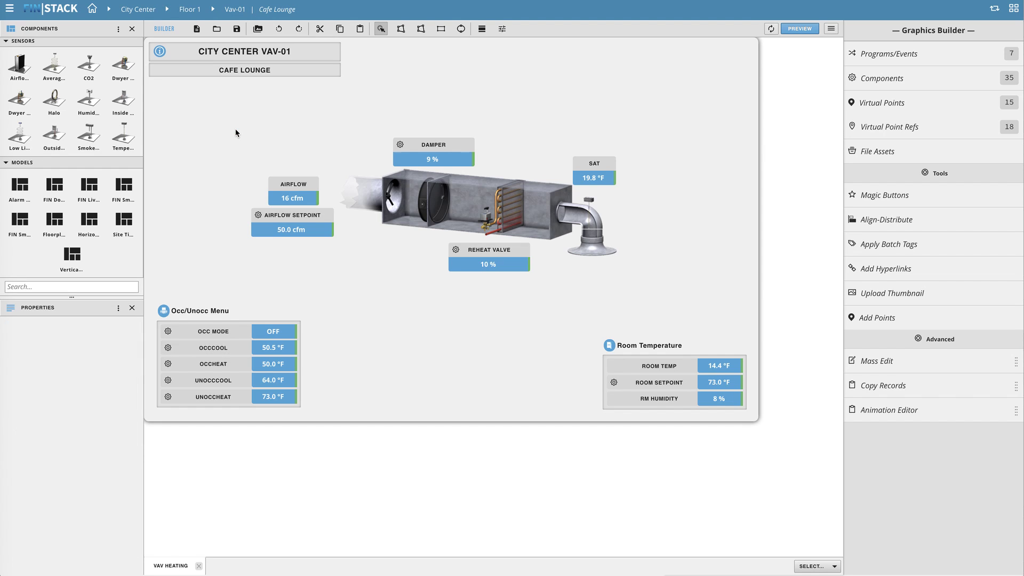
pyautogui.click(235, 130)
# Create a blank graphic and place two Label components side by side near its upper-left corner.
pyautogui.click(197, 30)
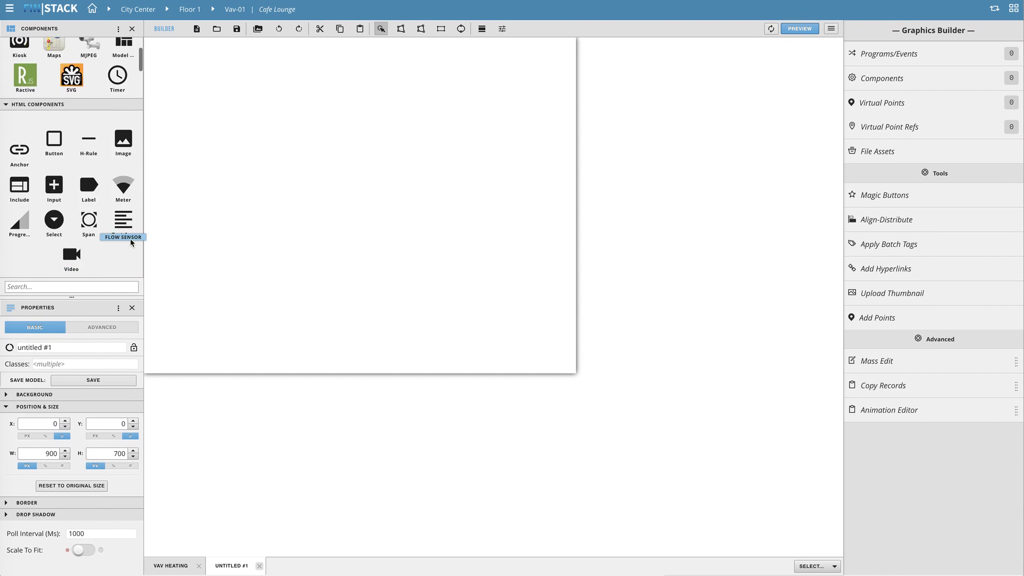
pyautogui.scroll(-3, 119, 203)
pyautogui.moveTo(89, 125); pyautogui.dragTo(174, 58)
pyautogui.moveTo(256, 113); pyautogui.dragTo(232, 62)
# Give the first label the bold style with a grey background and name it nameLabel.
pyautogui.click(184, 61)
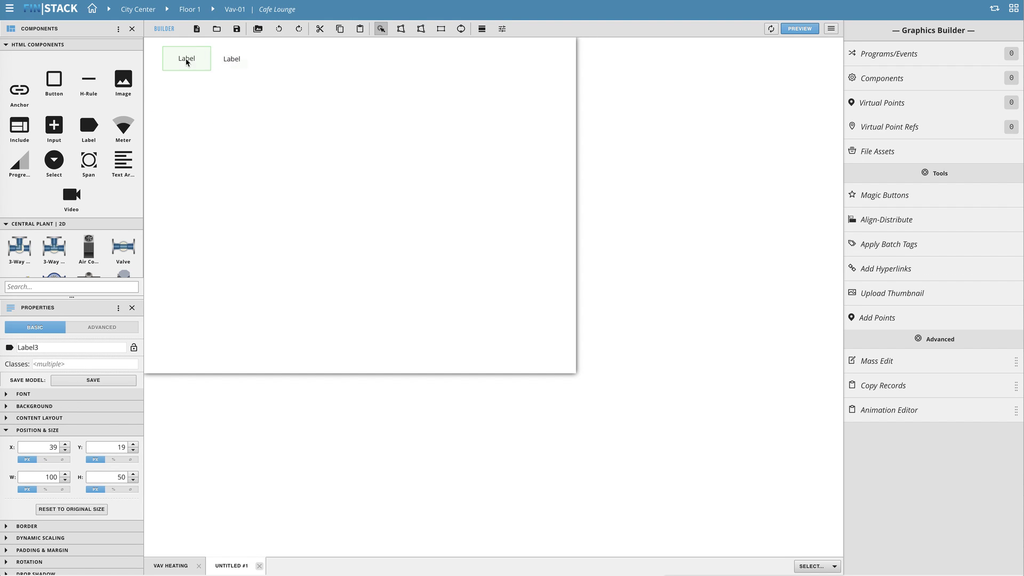
pyautogui.rightClick(187, 60)
pyautogui.moveTo(235, 153)
pyautogui.moveTo(320, 155)
pyautogui.click(365, 241)
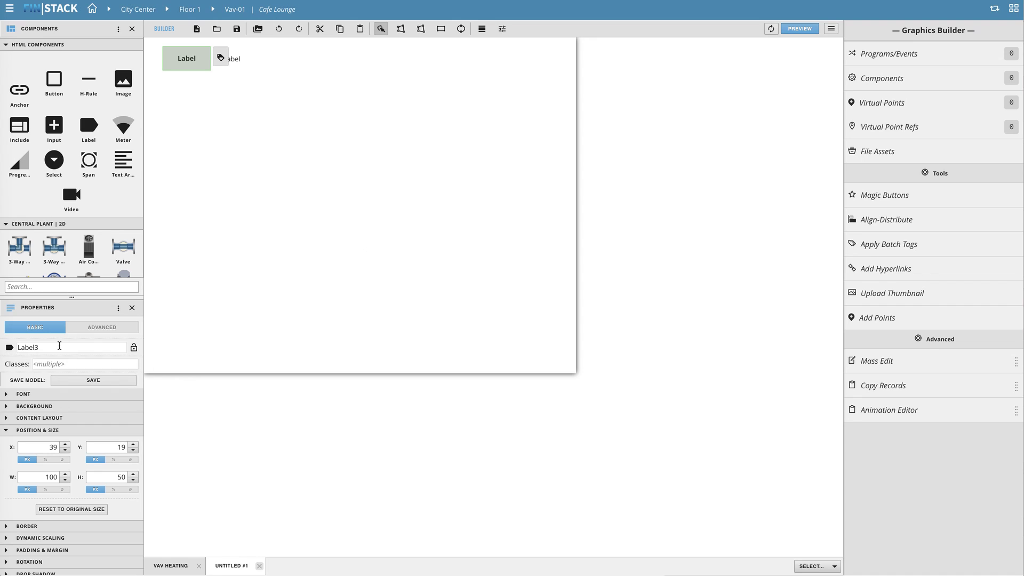
pyautogui.doubleClick(60, 346)
pyautogui.write('nameLabel')
# Name the second label valueLabel and apply the OK status style to it.
pyautogui.click(242, 63)
pyautogui.write('valueLabel')
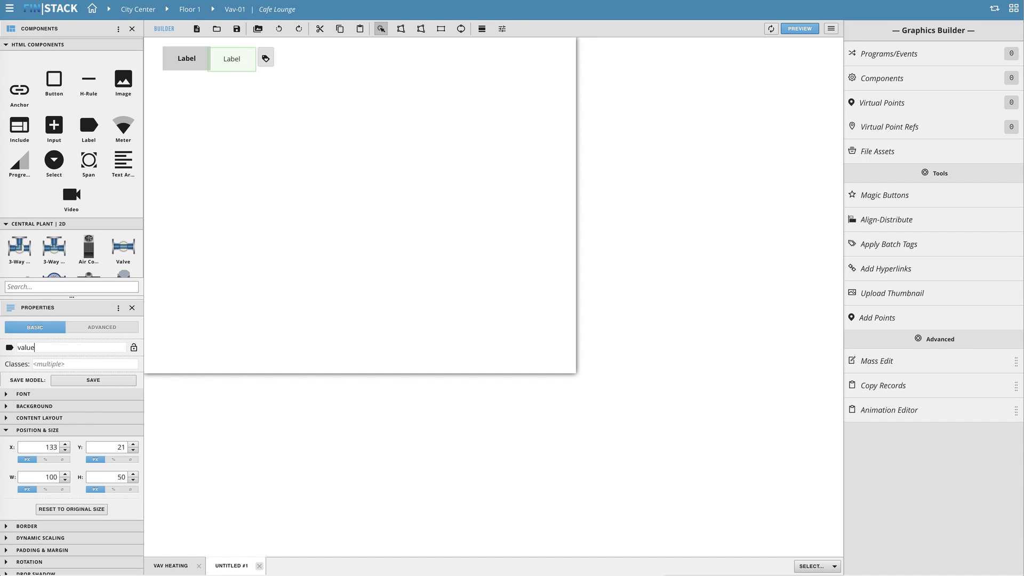
pyautogui.rightClick(237, 57)
pyautogui.moveTo(292, 153)
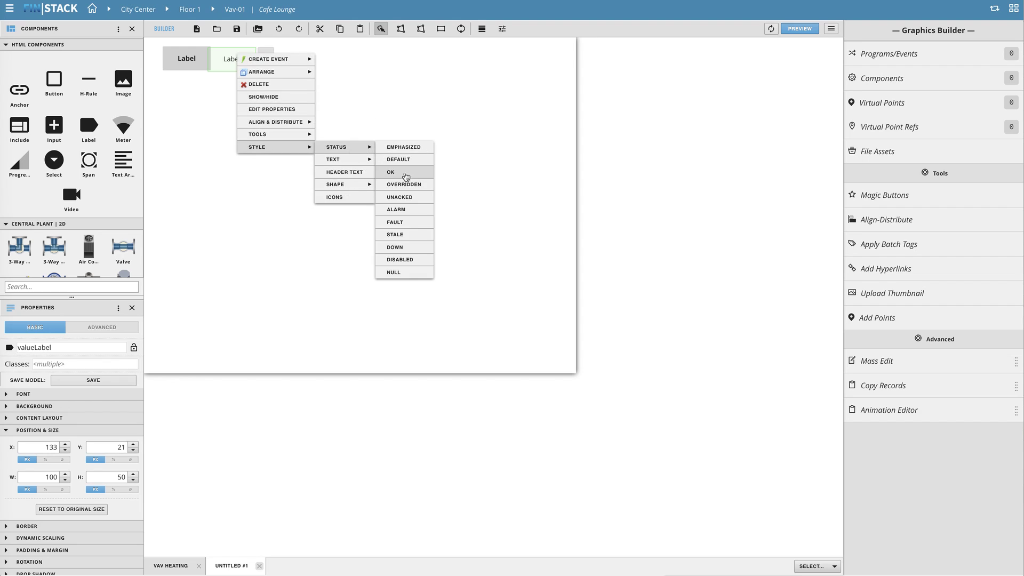
pyautogui.click(392, 176)
# Move valueLabel flush against the right edge of nameLabel, at about X 139, Y 19.
pyautogui.moveTo(228, 59); pyautogui.dragTo(236, 62)
pyautogui.click(238, 61)
pyautogui.click(259, 93)
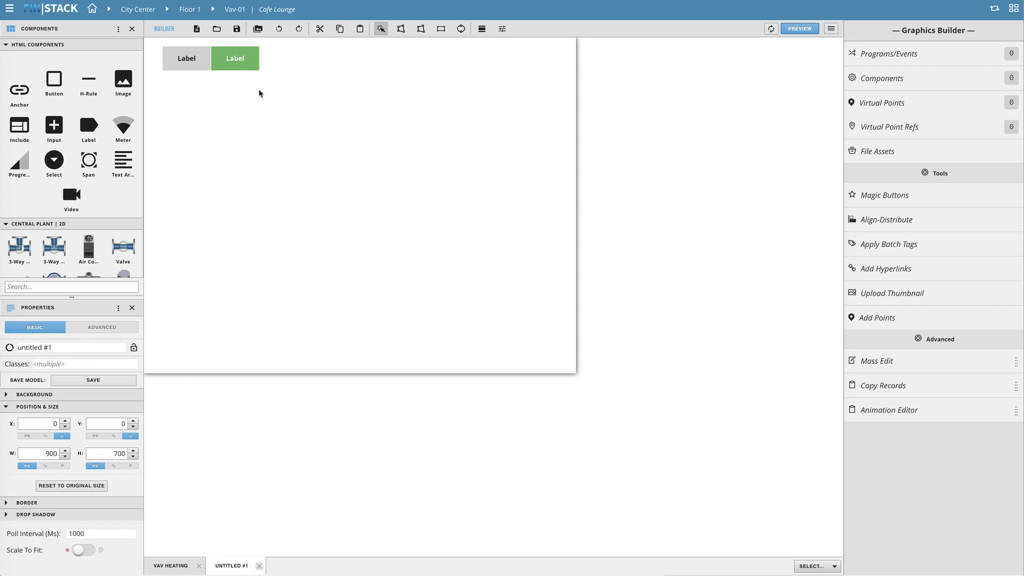
pyautogui.click(198, 63)
pyautogui.click(238, 61)
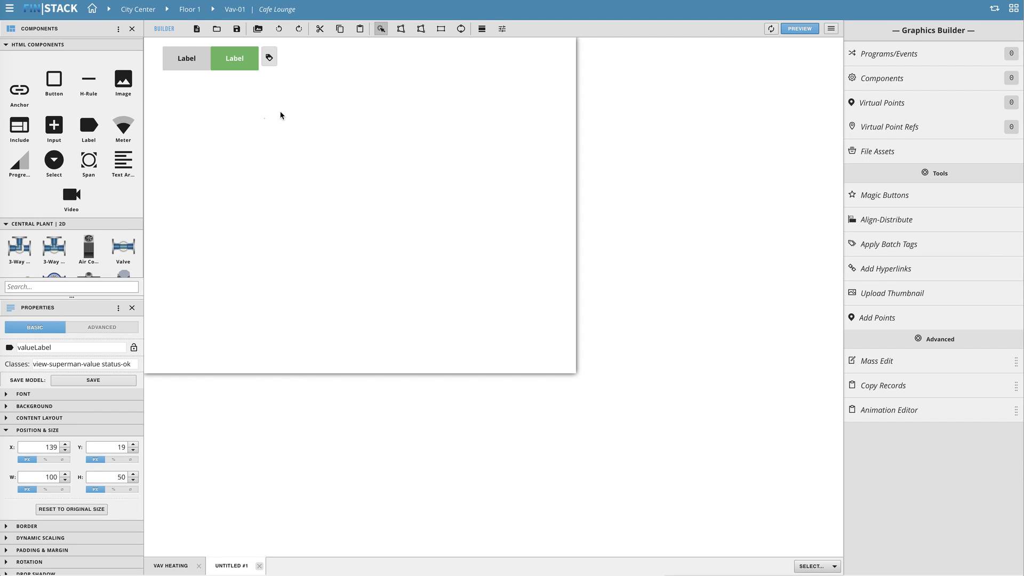
# Group nameLabel and valueLabel together and name the group MySmartLabel.
pyautogui.click(214, 76)
pyautogui.moveTo(260, 99); pyautogui.dragTo(197, 63)
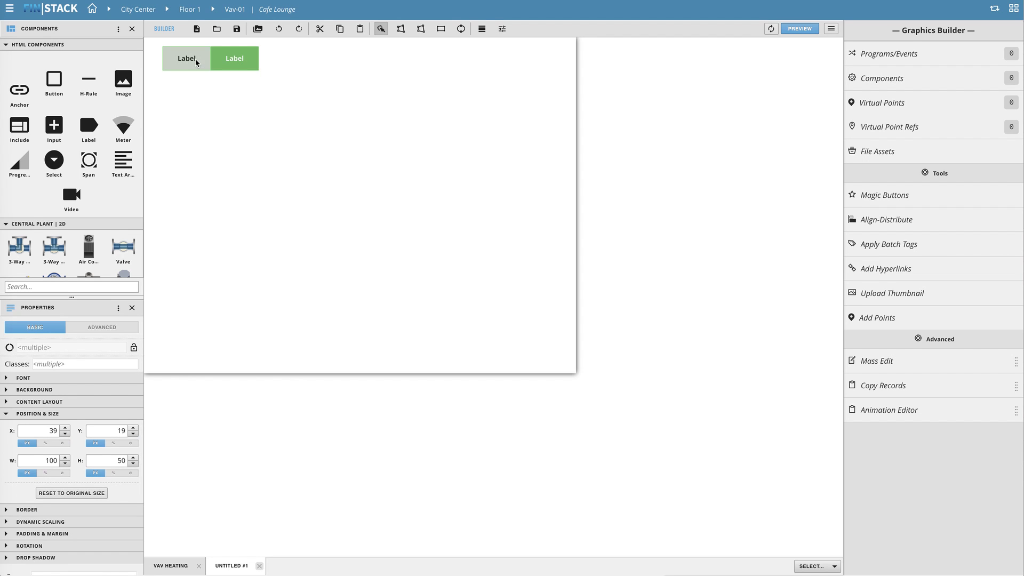
pyautogui.rightClick(196, 61)
pyautogui.click(222, 92)
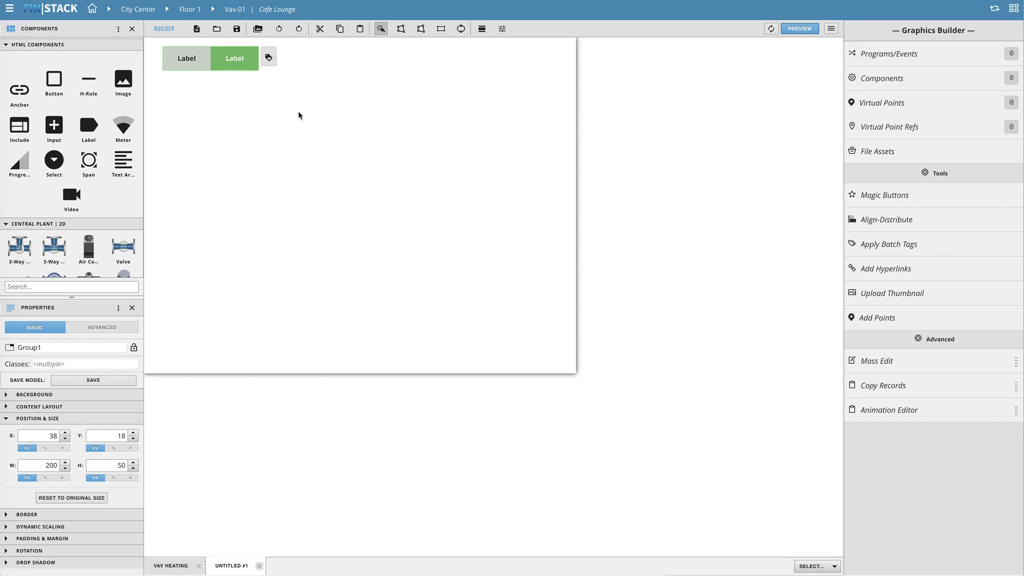
pyautogui.click(219, 64)
pyautogui.doubleClick(37, 347)
pyautogui.write('MySmartLabel')
# Add the tag mySmartLabel to the label group.
pyautogui.click(268, 57)
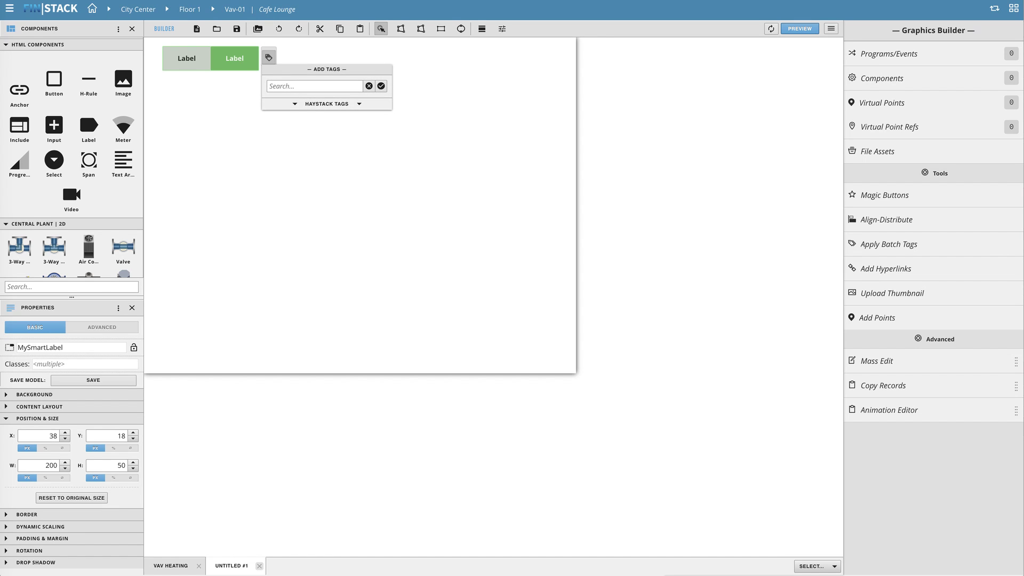
pyautogui.write('mySmartLabel')
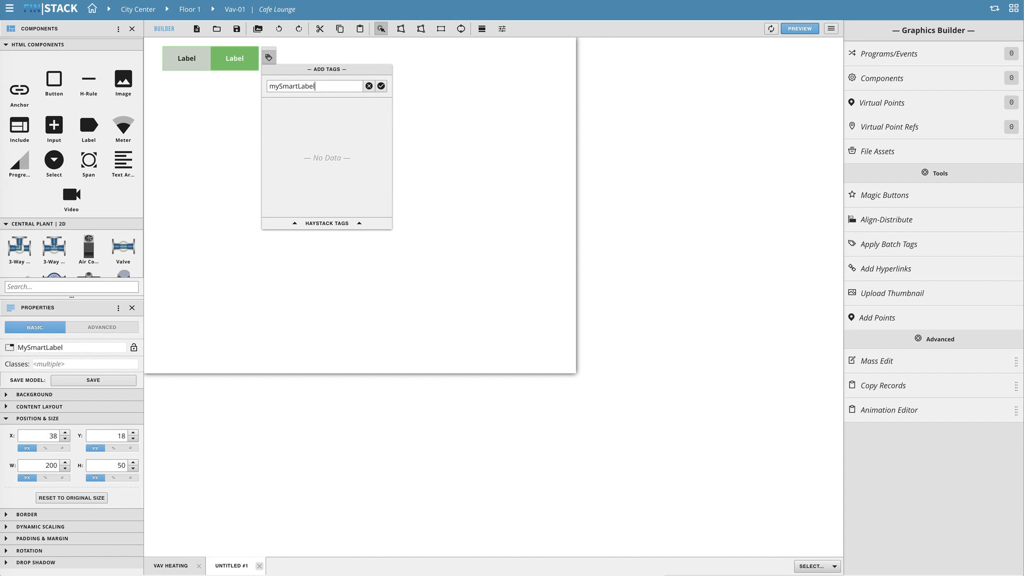
pyautogui.press('Return')
pyautogui.click(264, 196)
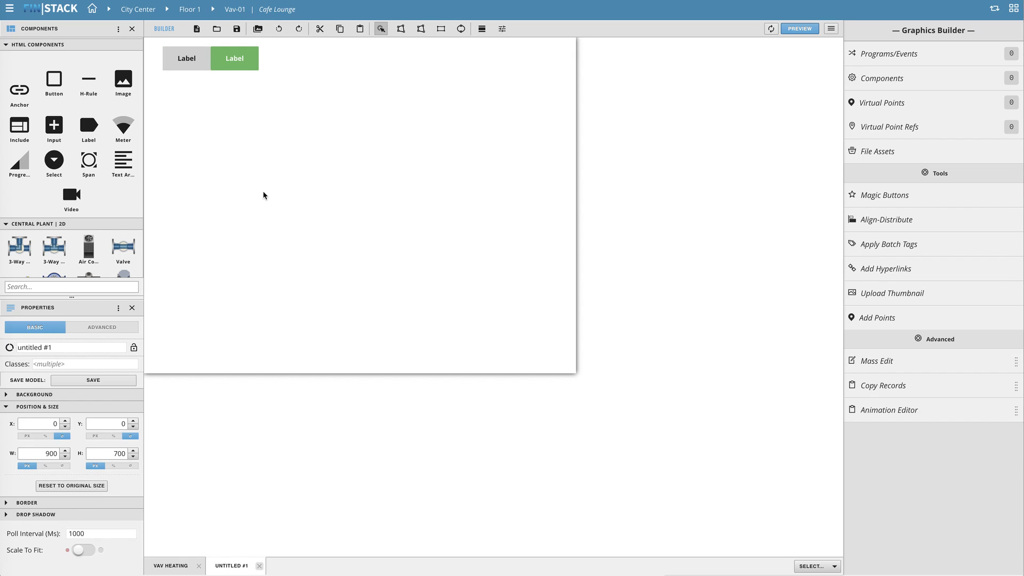
# Create a program for the label group named My Smart Label with the target filter mySmartLabel.
pyautogui.click(217, 57)
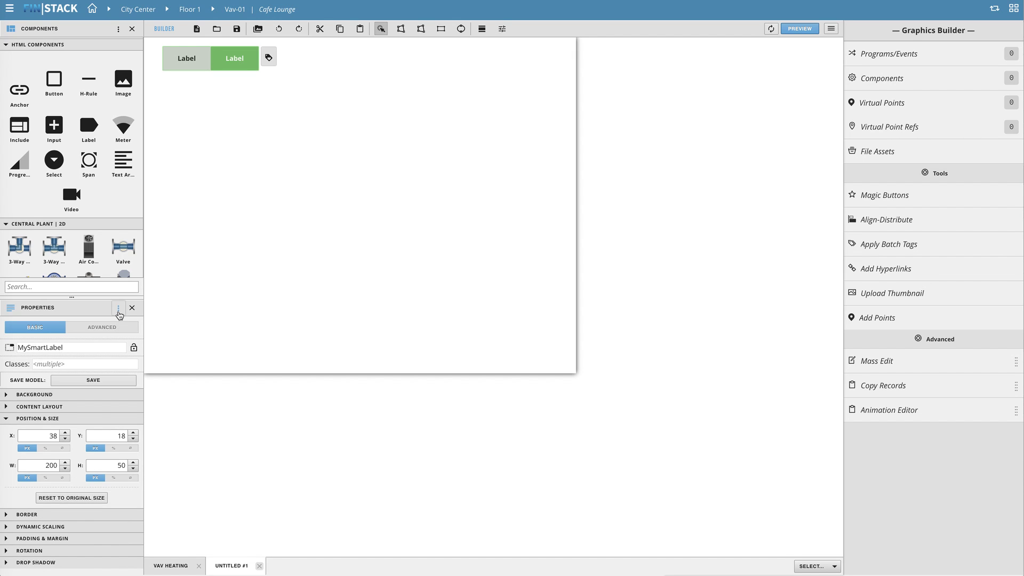
pyautogui.click(118, 309)
pyautogui.click(98, 419)
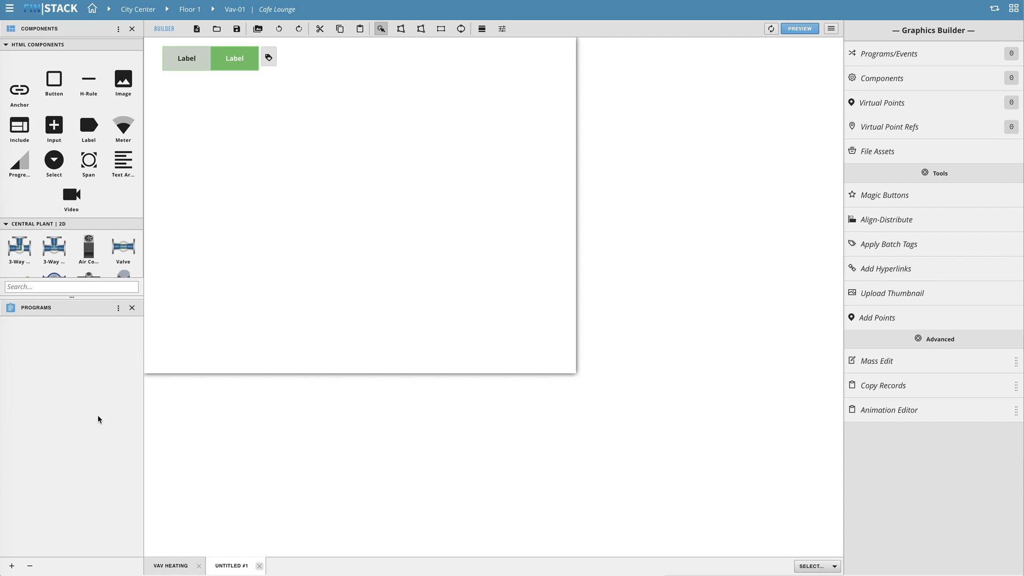
pyautogui.click(12, 565)
pyautogui.tripleClick(110, 60)
pyautogui.write('My Smart Label')
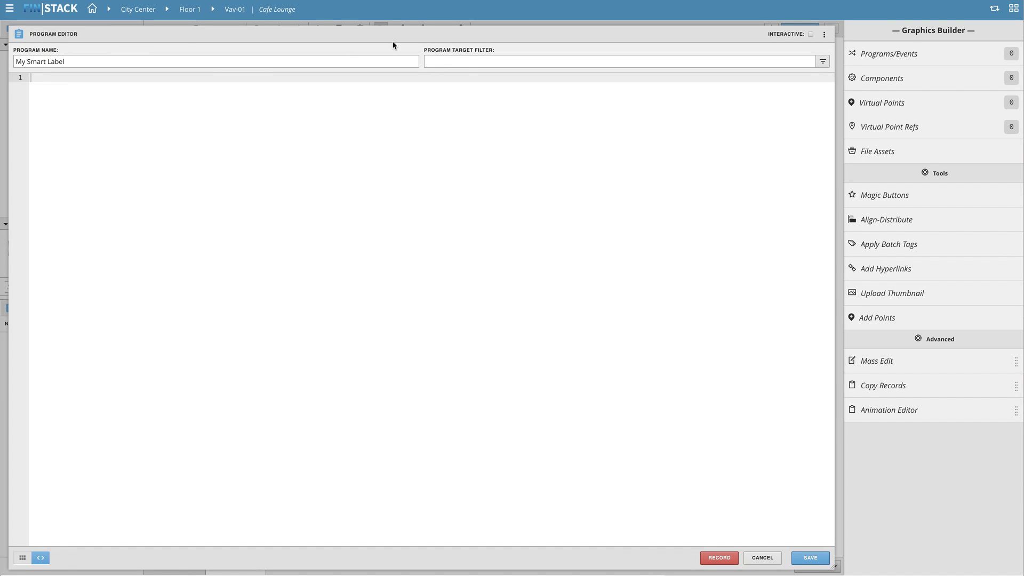
pyautogui.press('Tab')
pyautogui.write('mySmartLabel')
# Add a program variable named point with the filter id == $virtualPointRef and let it invoke the function.
pyautogui.click(824, 34)
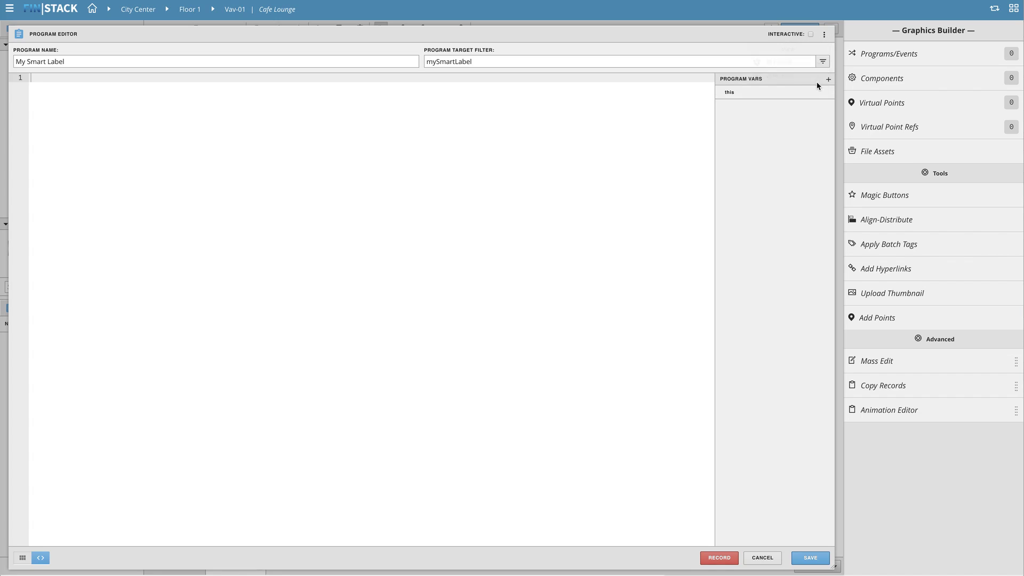
pyautogui.click(828, 79)
pyautogui.write('point')
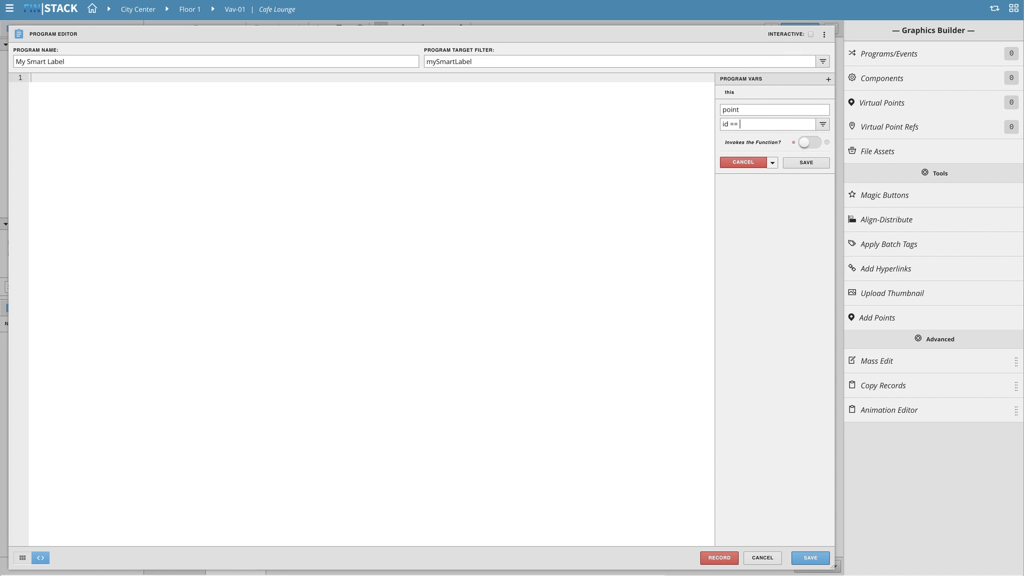
pyautogui.write('id == $virtualPointRef')
pyautogui.click(826, 145)
pyautogui.click(806, 163)
pyautogui.click(765, 222)
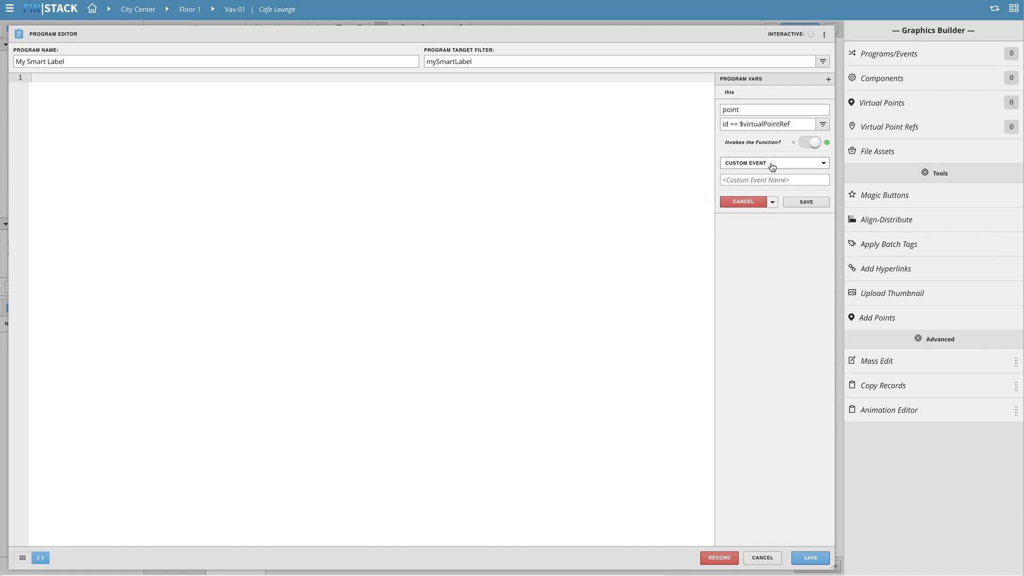
pyautogui.click(770, 180)
pyautogui.click(806, 201)
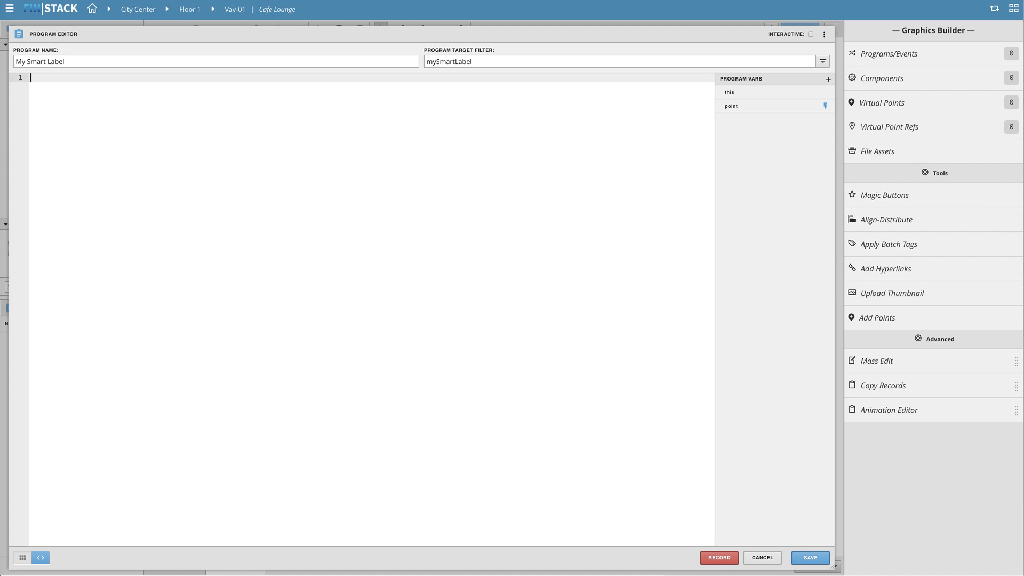
# Write code that sets nameLabel's value to point.navName and valueLabel's value to GetPrettyValue(point), and save the program.
pyautogui.write('var valueLabel = getPath("valueLabel"); var nameLabel = getPath("nameLabel");  nameLabel.value = point.navName; valueLabel.value = GetPrettyValue(point);')
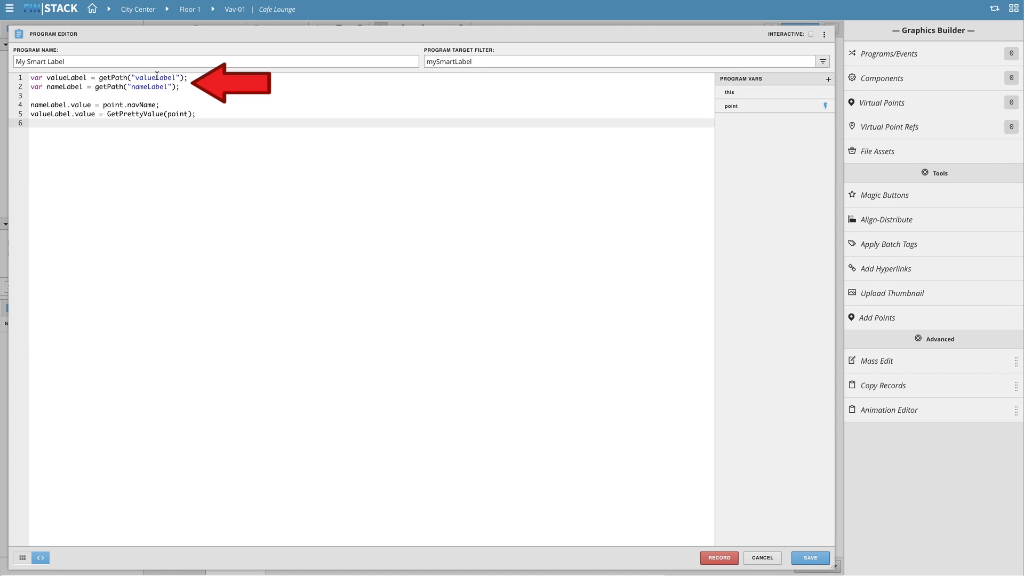
pyautogui.click(79, 105)
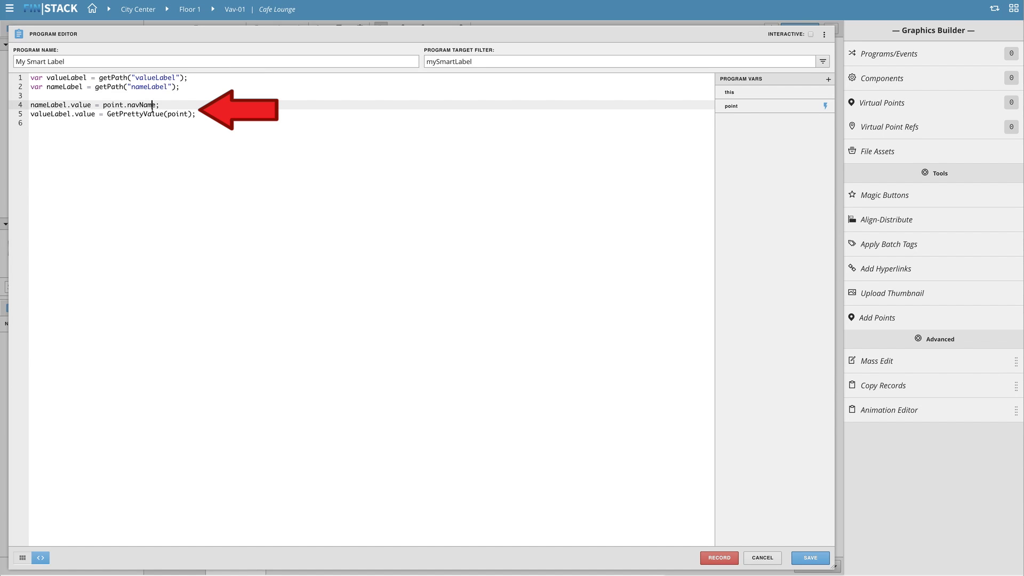
pyautogui.click(211, 134)
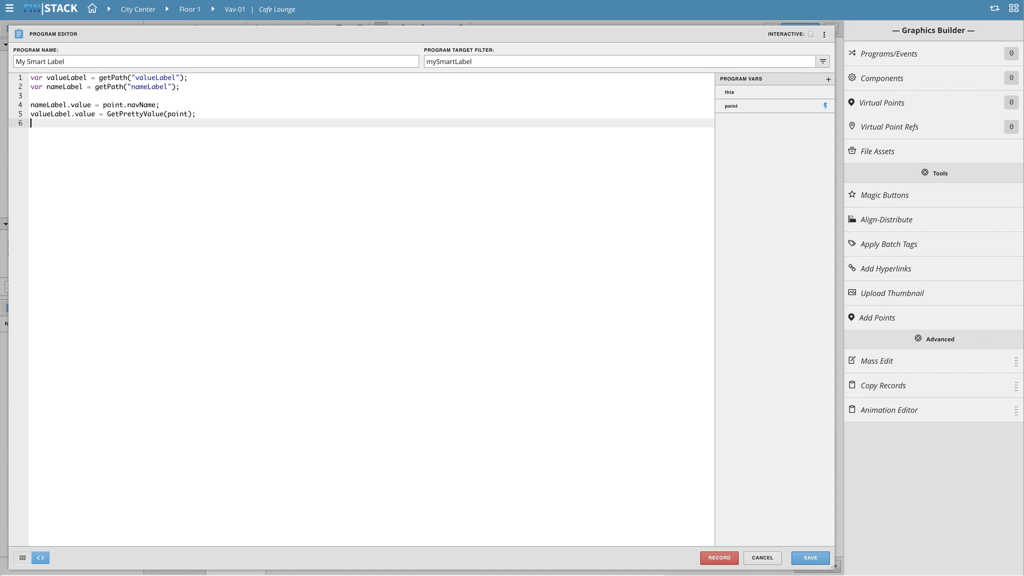
pyautogui.click(810, 558)
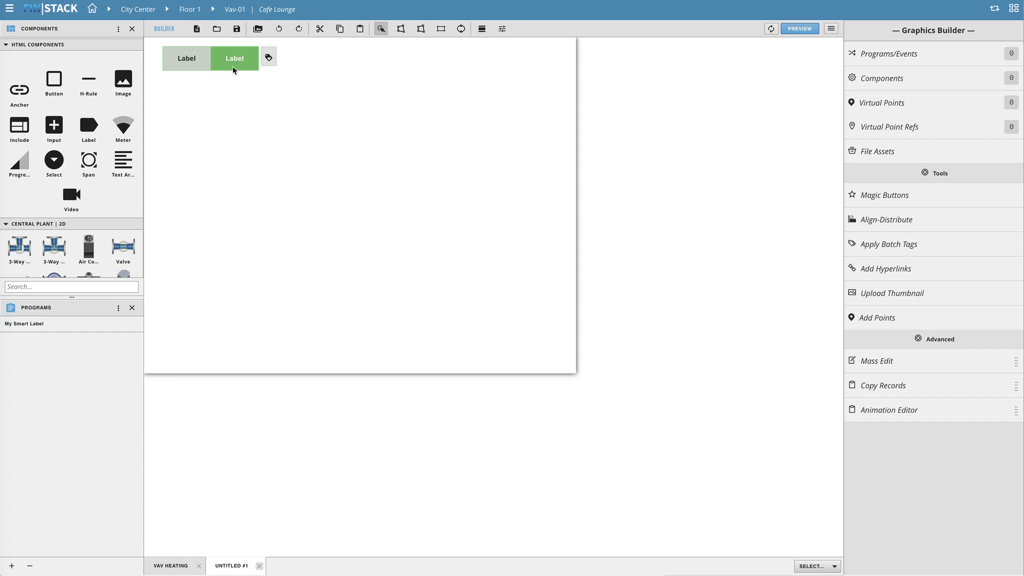
# Return to the group's properties, move MySmartLabel to X 0, Y 0, and keep the group selected.
pyautogui.click(119, 310)
pyautogui.click(78, 335)
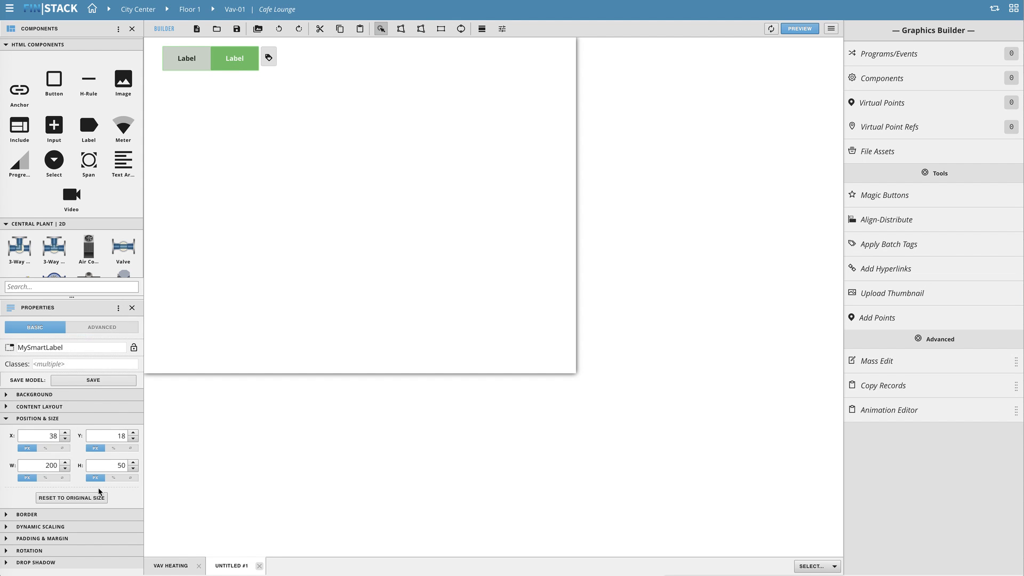
pyautogui.click(305, 260)
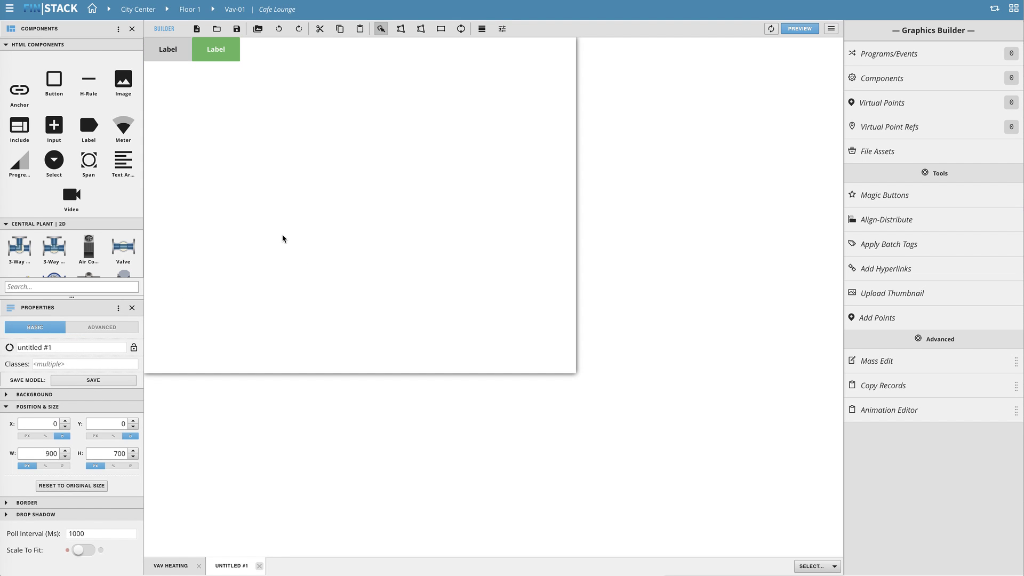
pyautogui.click(216, 61)
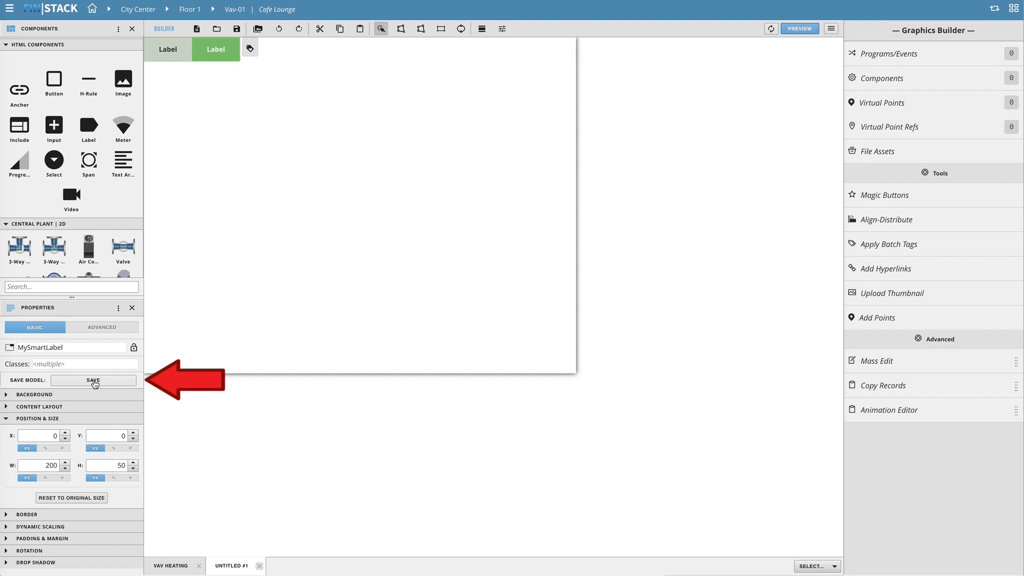
# Save the selected MySmartLabel group as a reusable model and clear the selection.
pyautogui.click(93, 380)
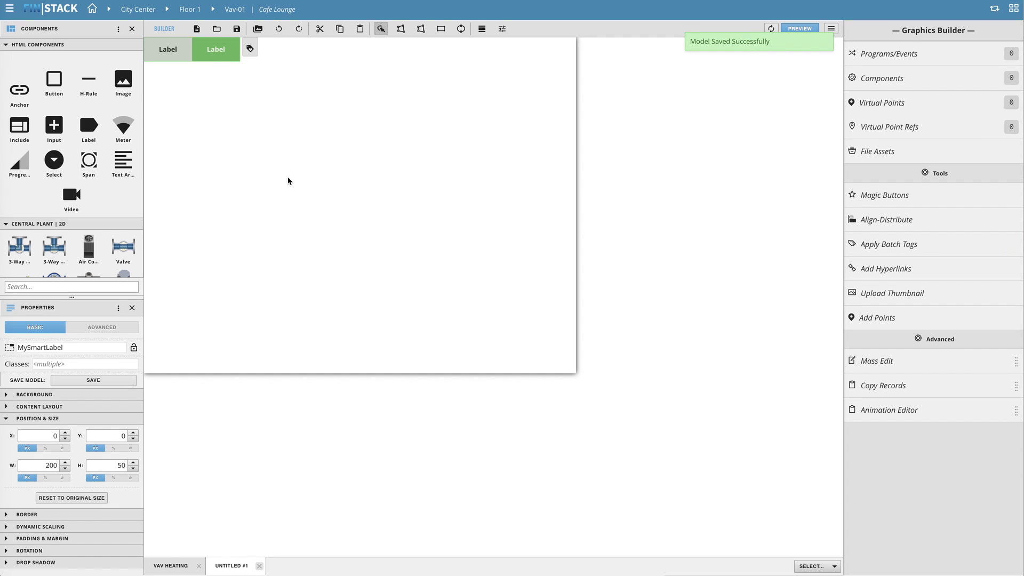
pyautogui.click(315, 248)
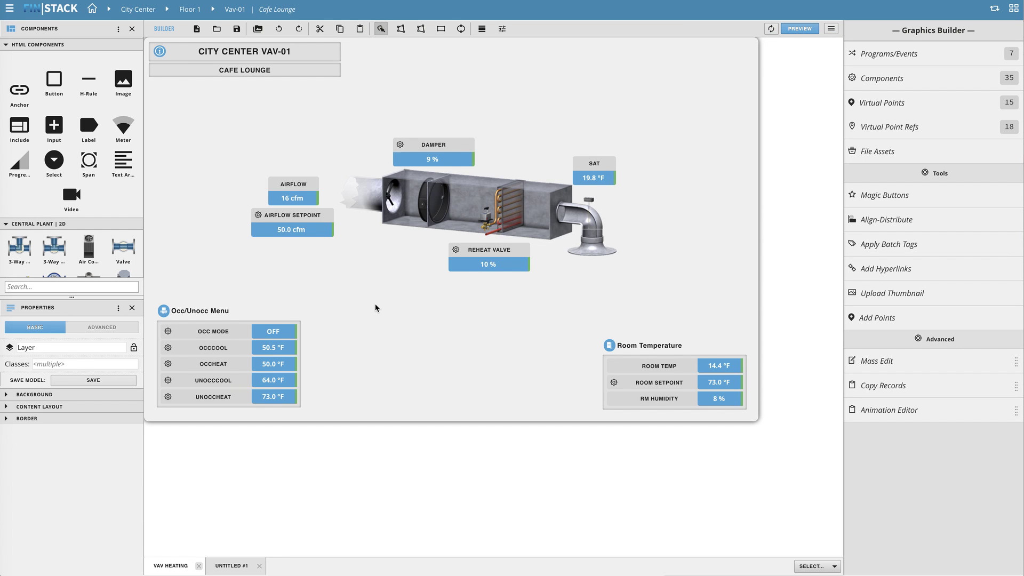
# In the VAV Heating graphic, place the MySmartLabel model below the Cafe Lounge header at about X 106, Y 131.
pyautogui.scroll(-10, 139, 267)
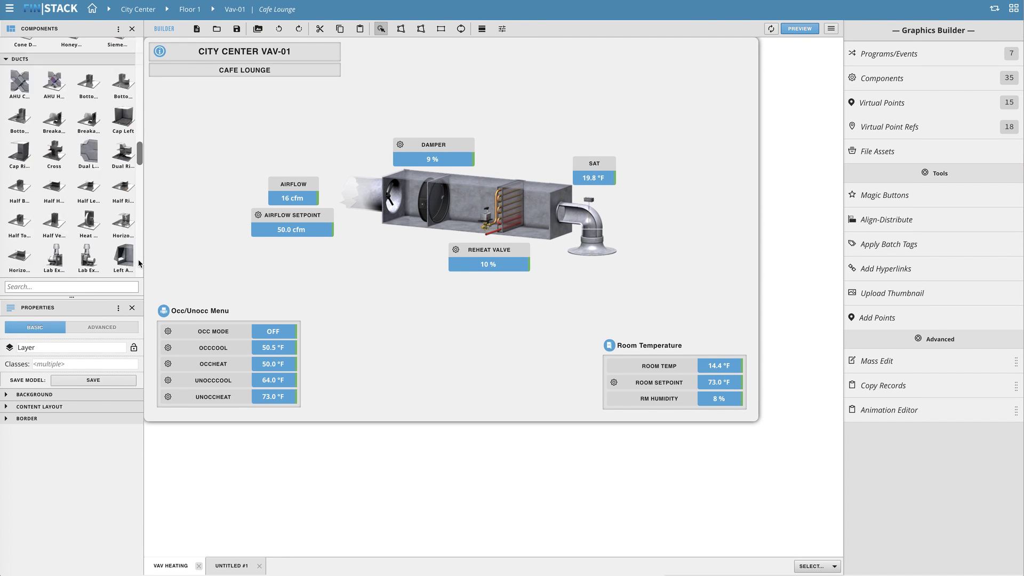
pyautogui.scroll(-3, 136, 265)
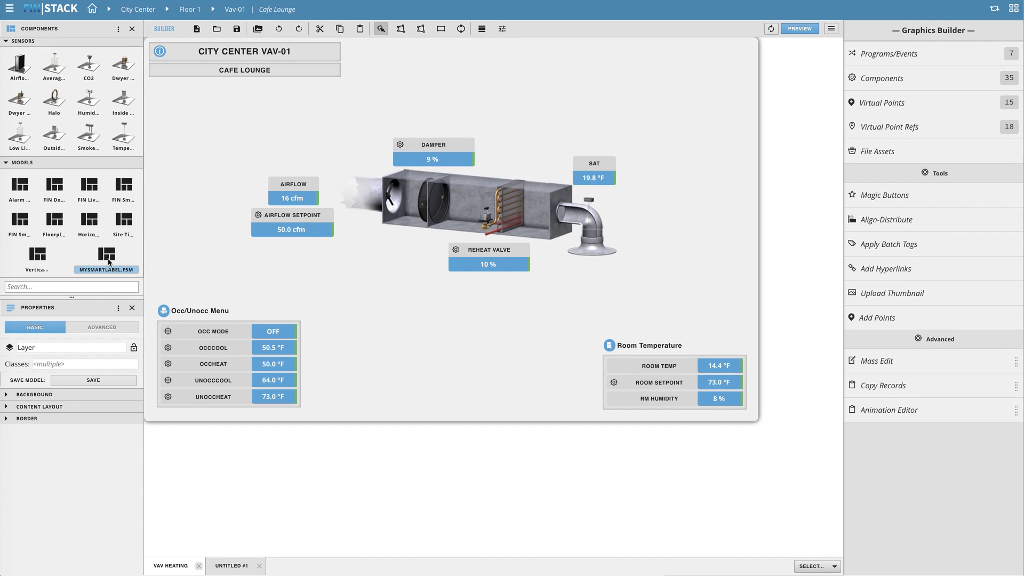
pyautogui.moveTo(107, 260); pyautogui.dragTo(216, 109)
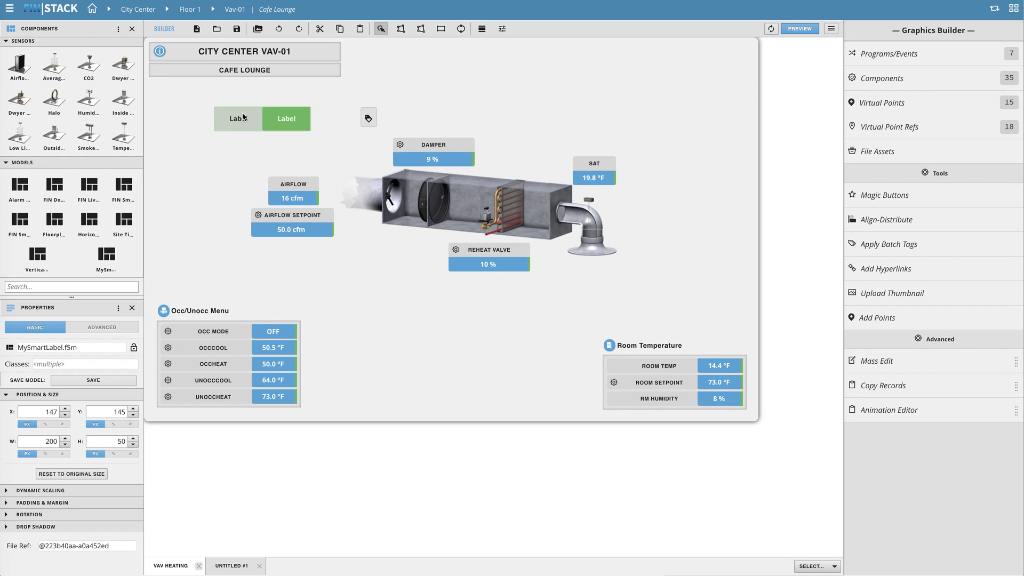
pyautogui.moveTo(243, 116); pyautogui.dragTo(243, 115)
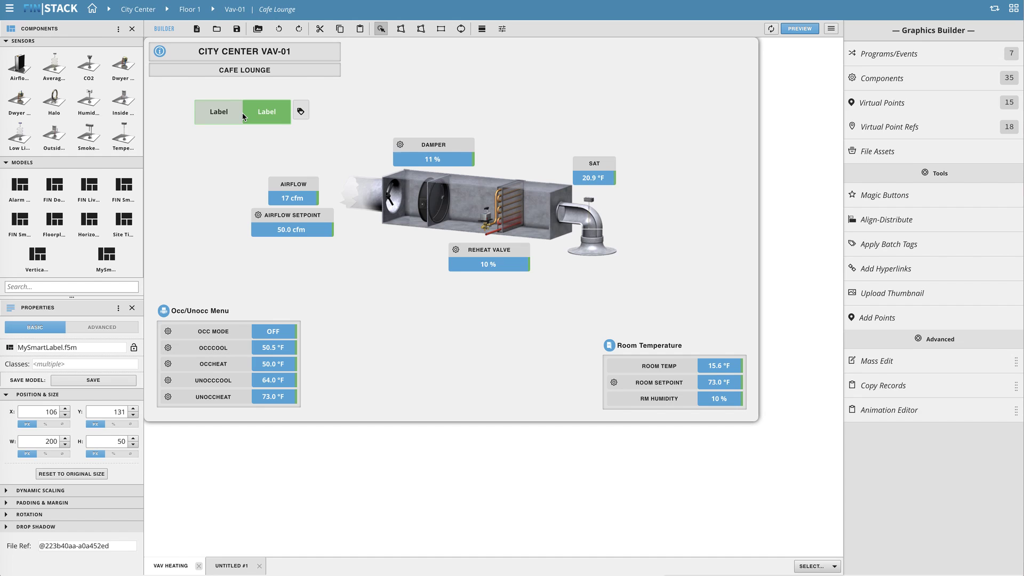
# List the VAV Heating graphic's programs and inspect the My Smart Label program, leaving it as it is.
pyautogui.click(119, 307)
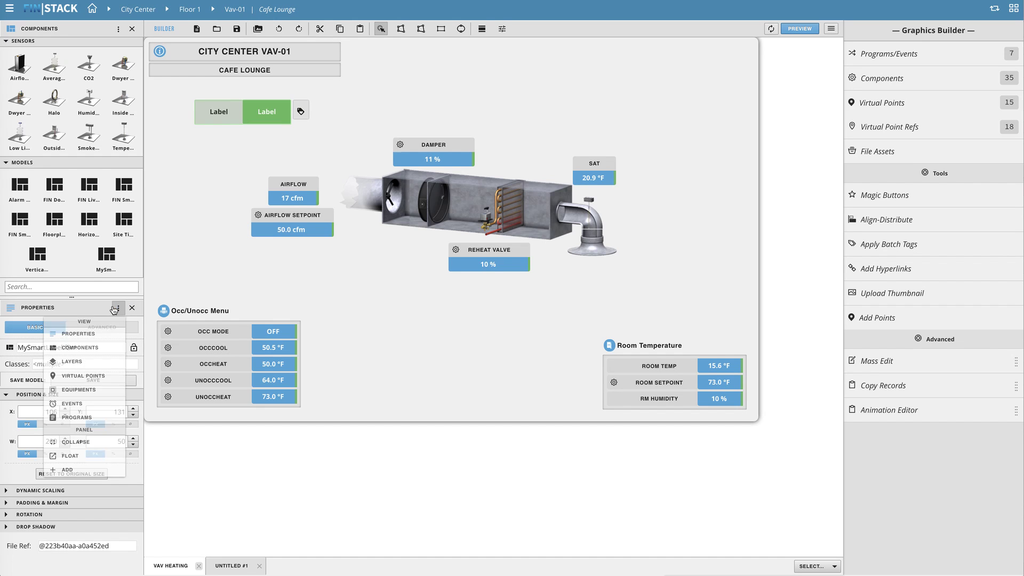
pyautogui.click(80, 421)
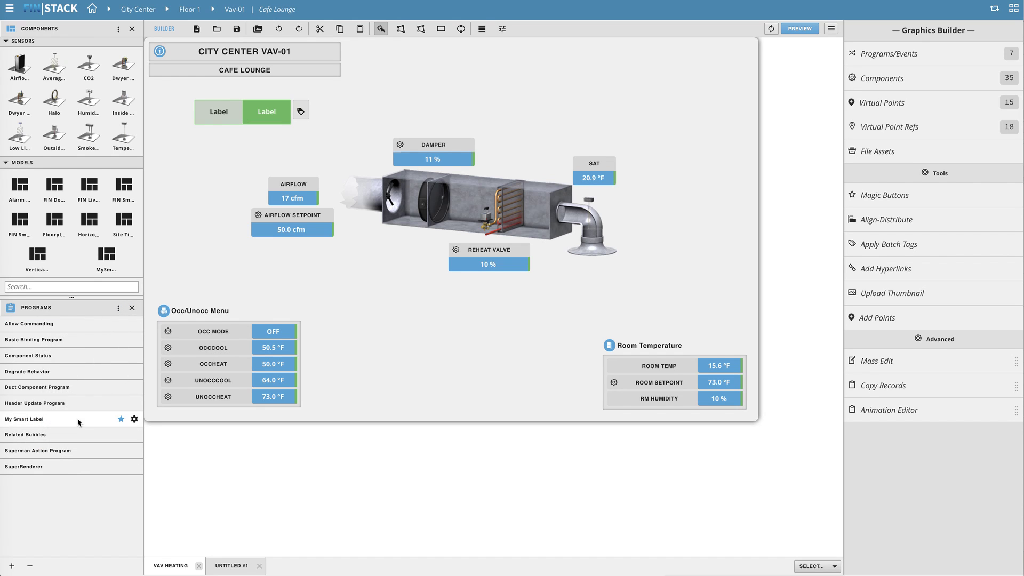
pyautogui.click(135, 420)
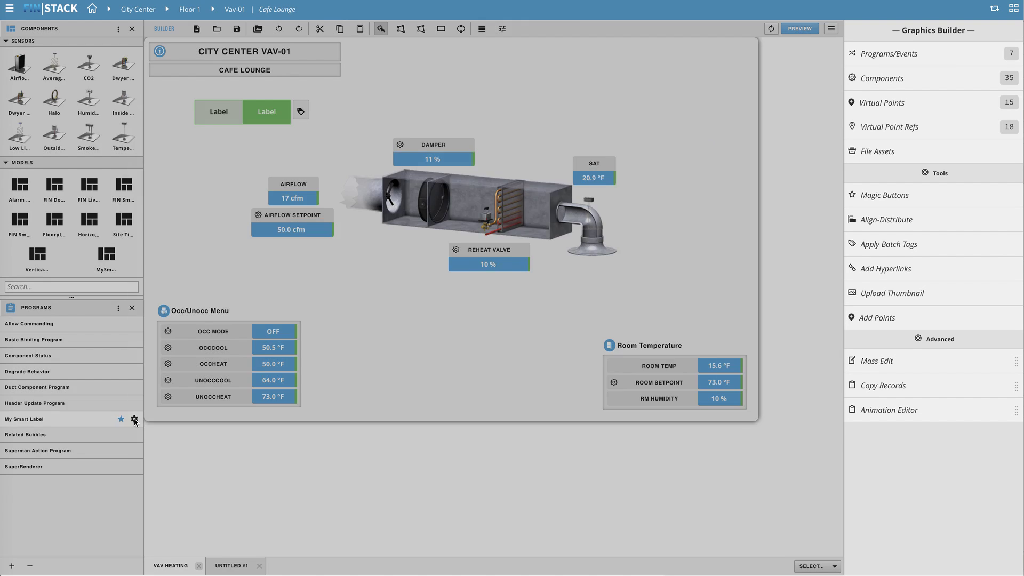
pyautogui.click(796, 558)
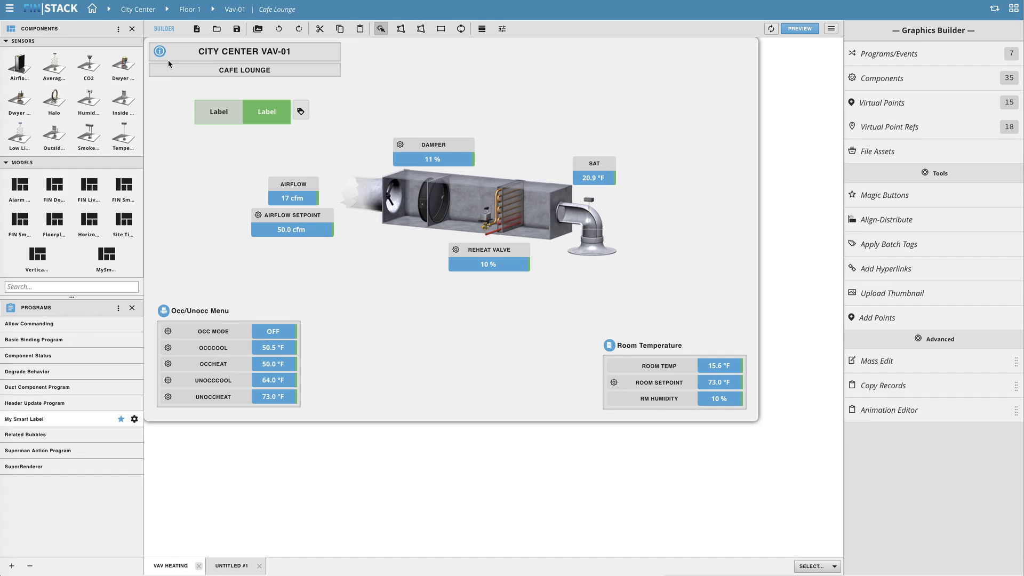
# Show the virtual points and bind the Damper point to the placed smart label.
pyautogui.click(119, 31)
pyautogui.click(93, 98)
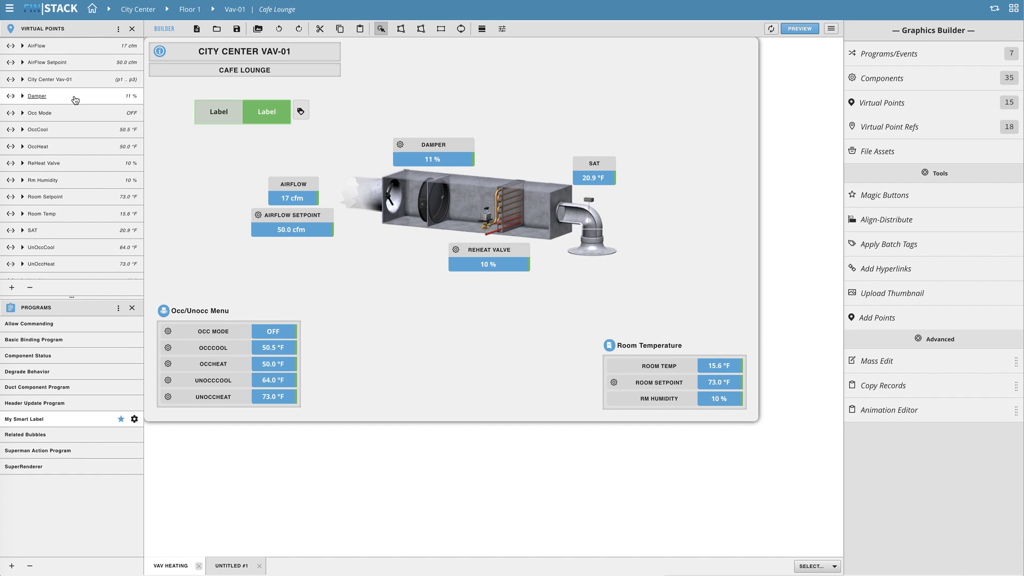
pyautogui.moveTo(76, 100); pyautogui.dragTo(233, 136)
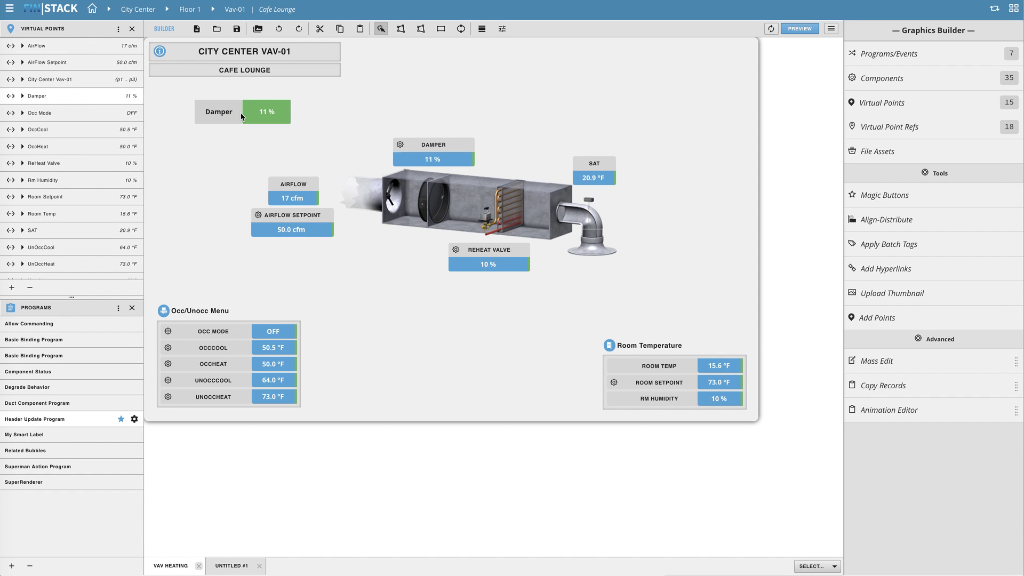
# Duplicate the Damper smart label directly below the original and bind the Occ Mode point to the copy.
pyautogui.click(254, 115)
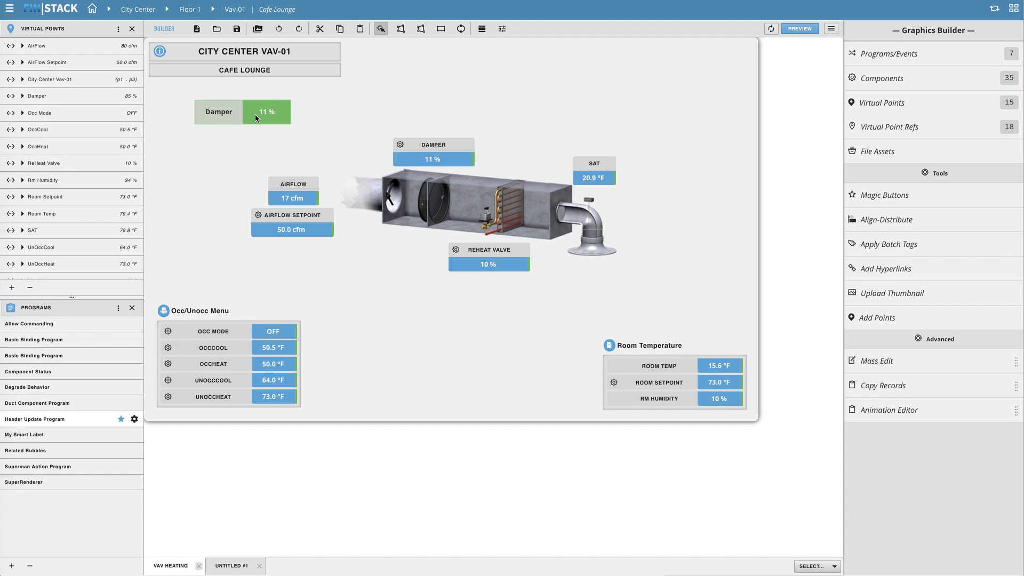
pyautogui.moveTo(255, 114); pyautogui.dragTo(254, 141)
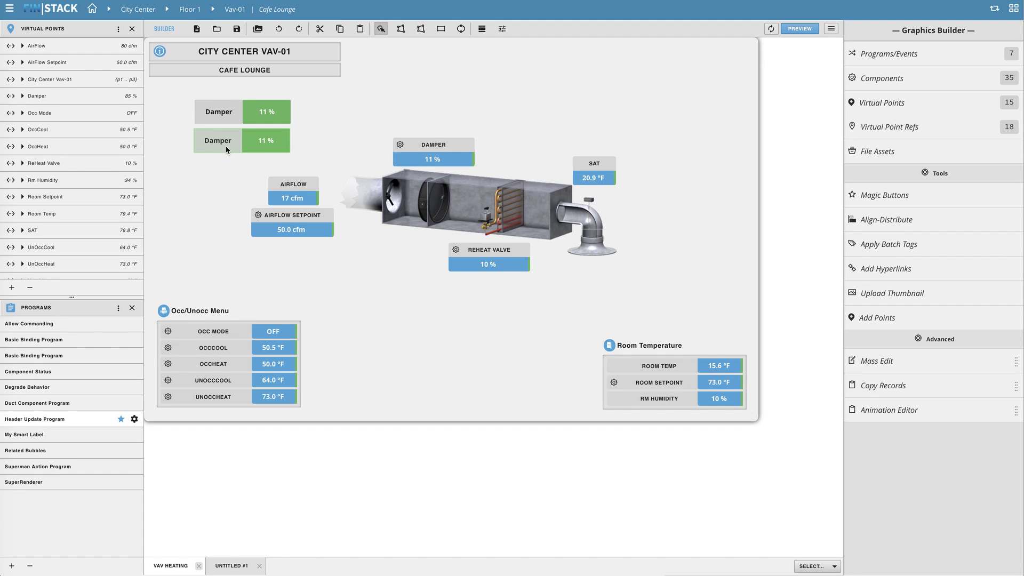
pyautogui.moveTo(82, 114); pyautogui.dragTo(227, 149)
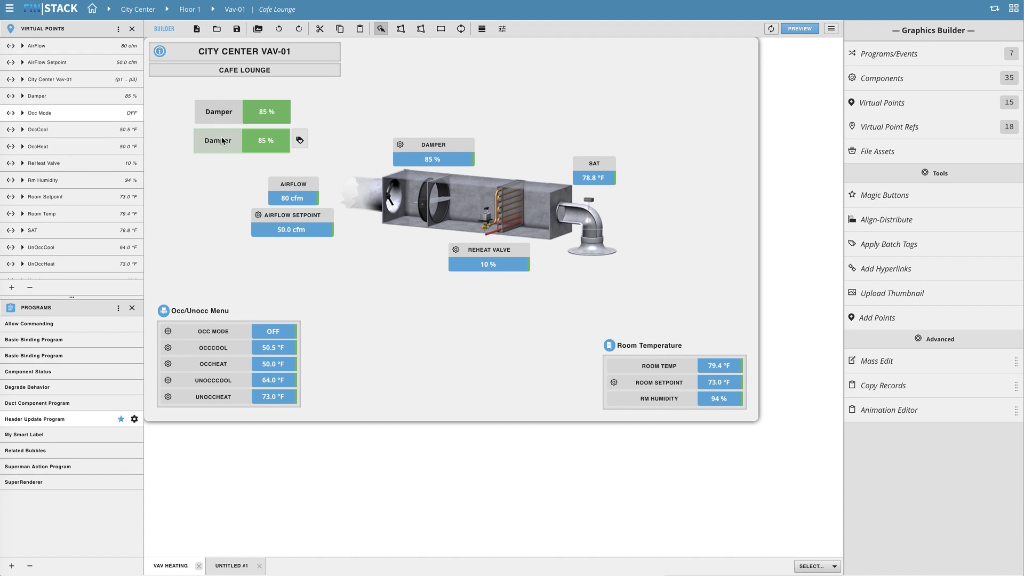
pyautogui.click(216, 175)
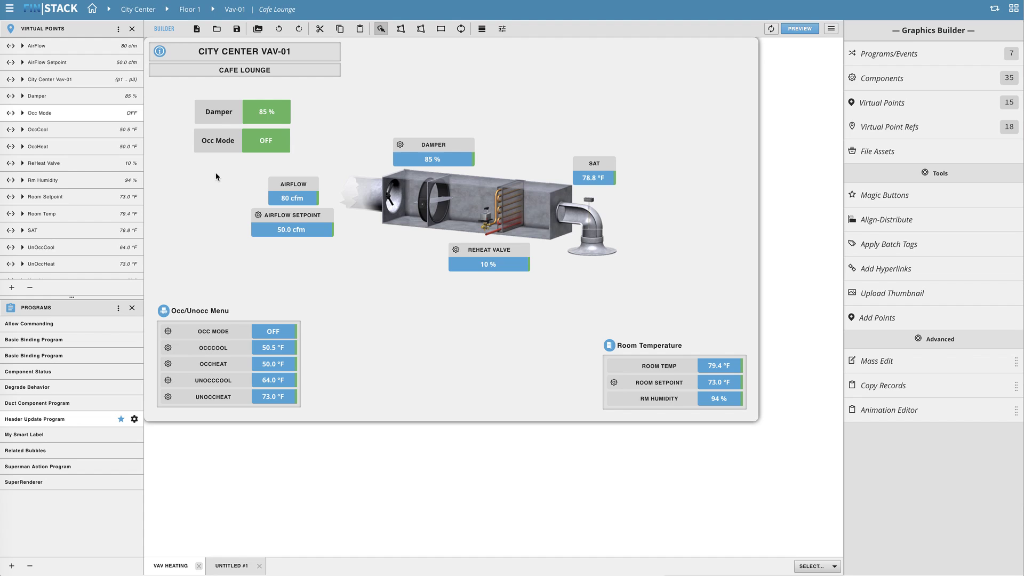
# Align the Occ Mode label with the Damper label above it and save the VAV Heating graphic.
pyautogui.click(254, 143)
pyautogui.click(376, 105)
pyautogui.click(240, 32)
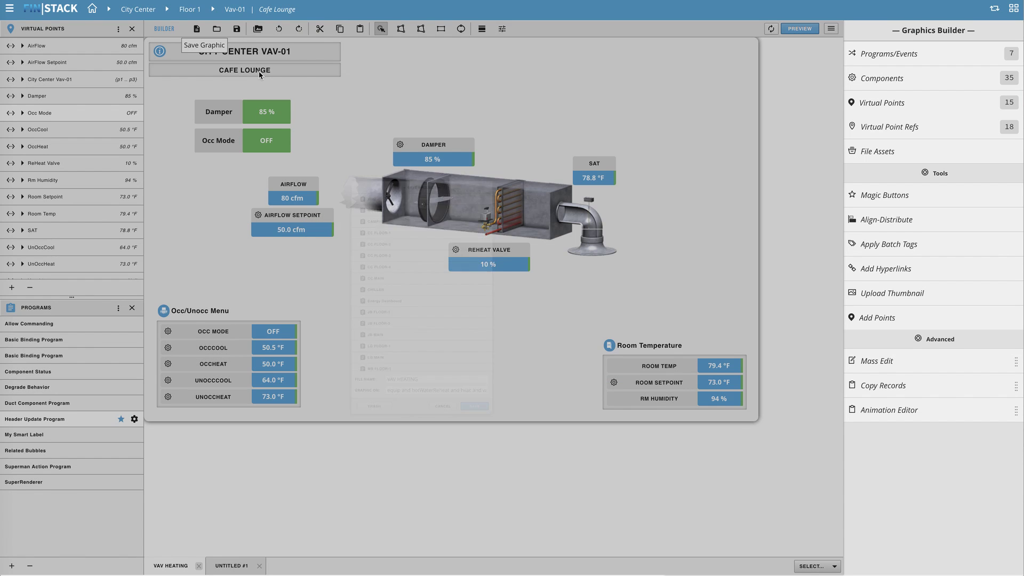
pyautogui.click(501, 446)
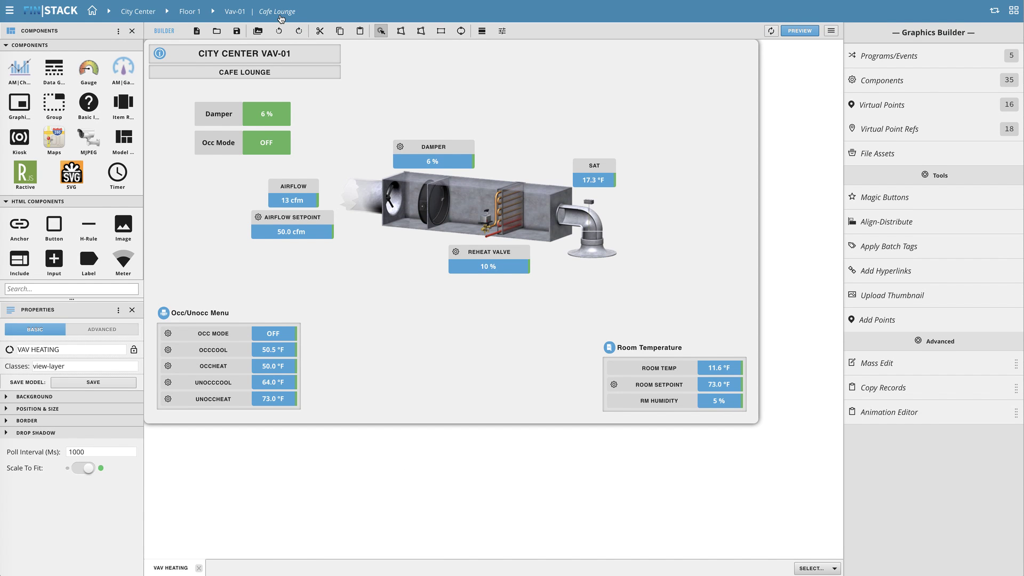
# Return to the builder window beside the live graphic and create a new blank graphic.
pyautogui.click(27, 548)
pyautogui.click(54, 426)
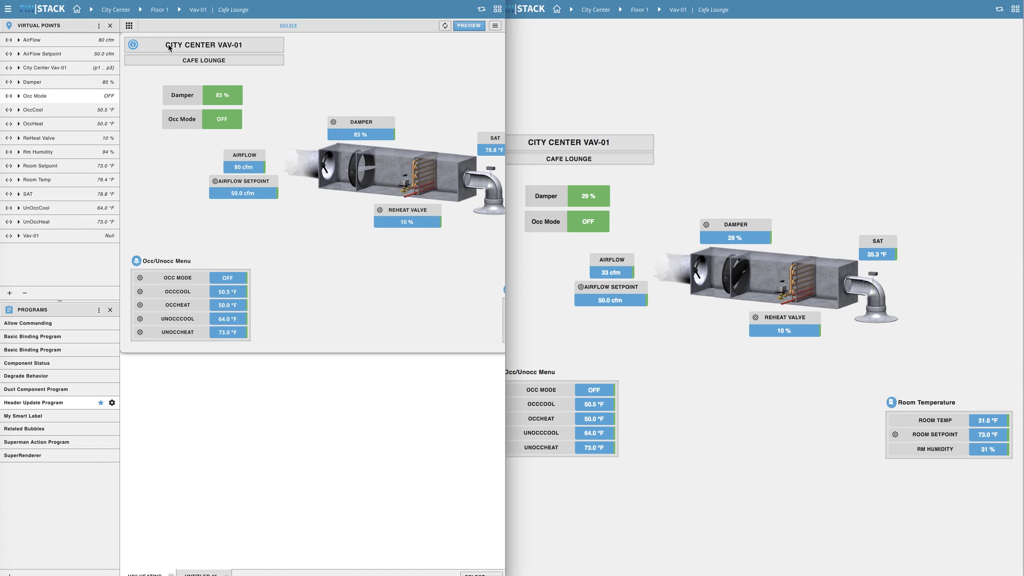
pyautogui.click(129, 25)
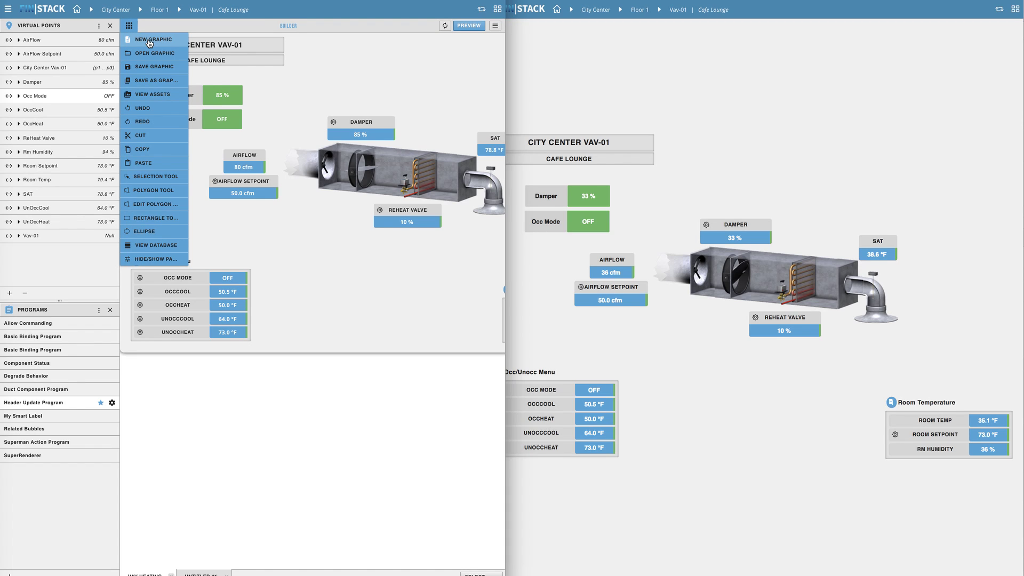
pyautogui.click(150, 42)
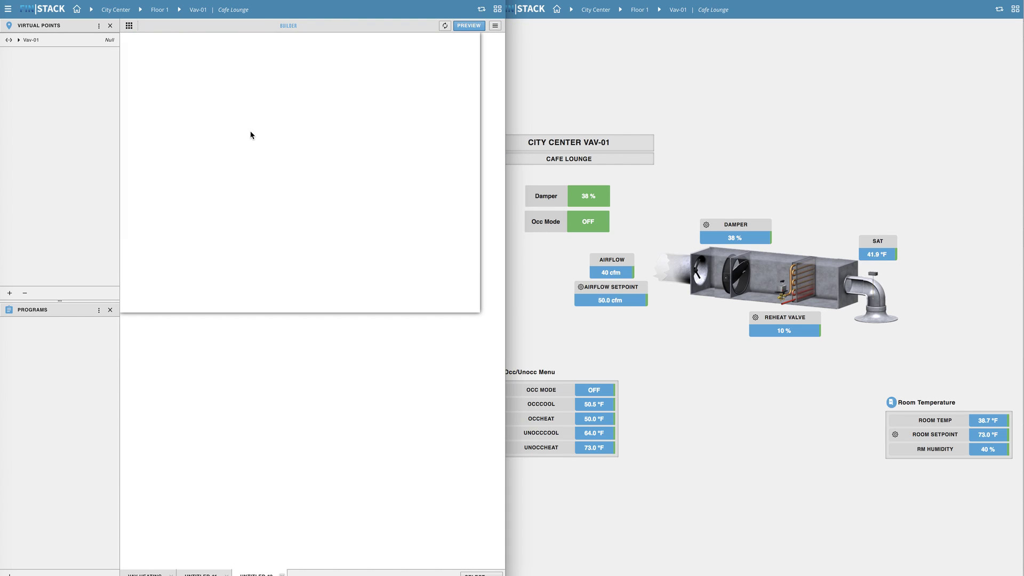
# Widen the builder window and import the MySmartLabel.f5m model from the assets into the new graphic.
pyautogui.moveTo(507, 112); pyautogui.dragTo(742, 116)
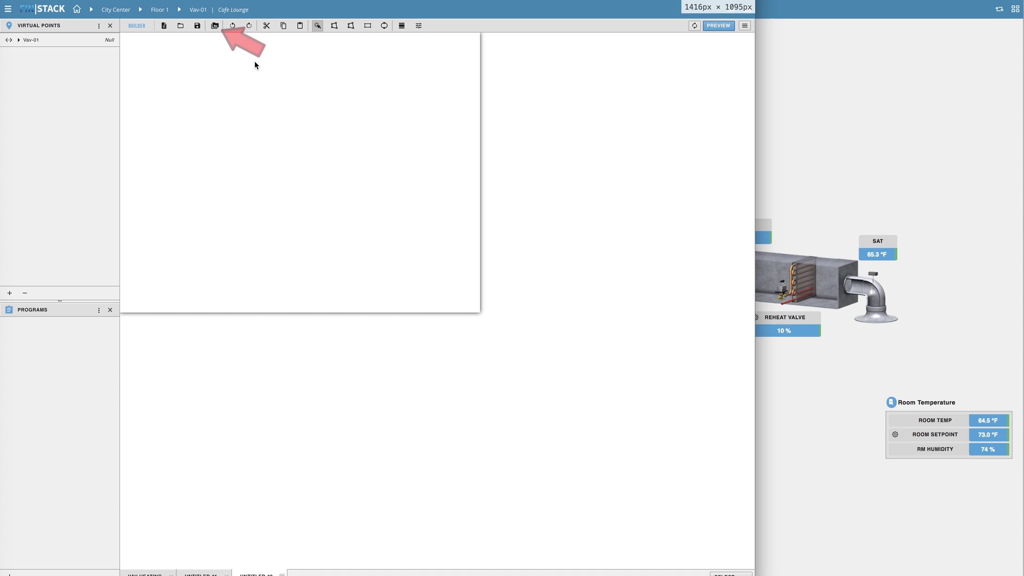
pyautogui.click(216, 26)
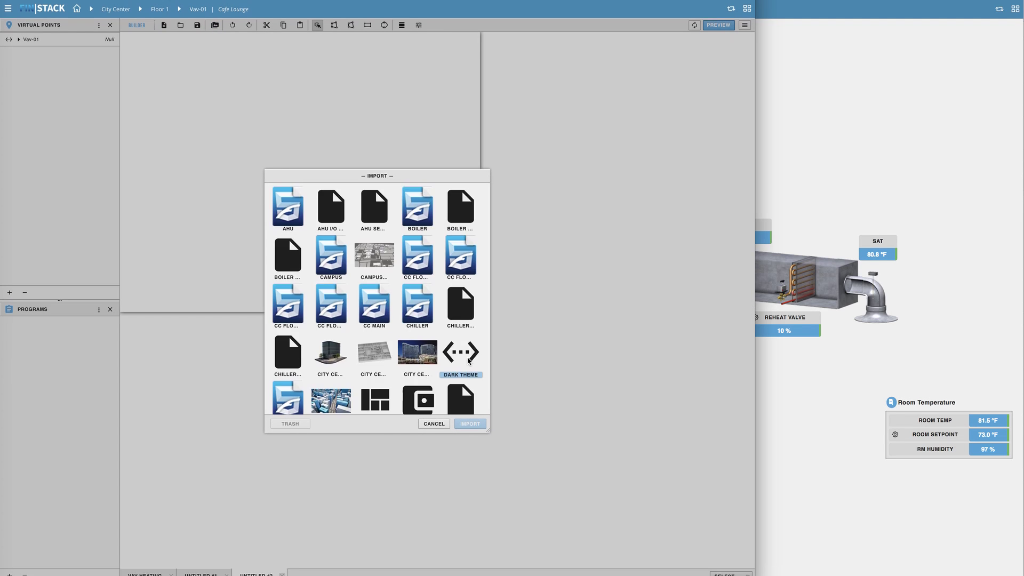
pyautogui.scroll(-5, 469, 320)
pyautogui.click(469, 360)
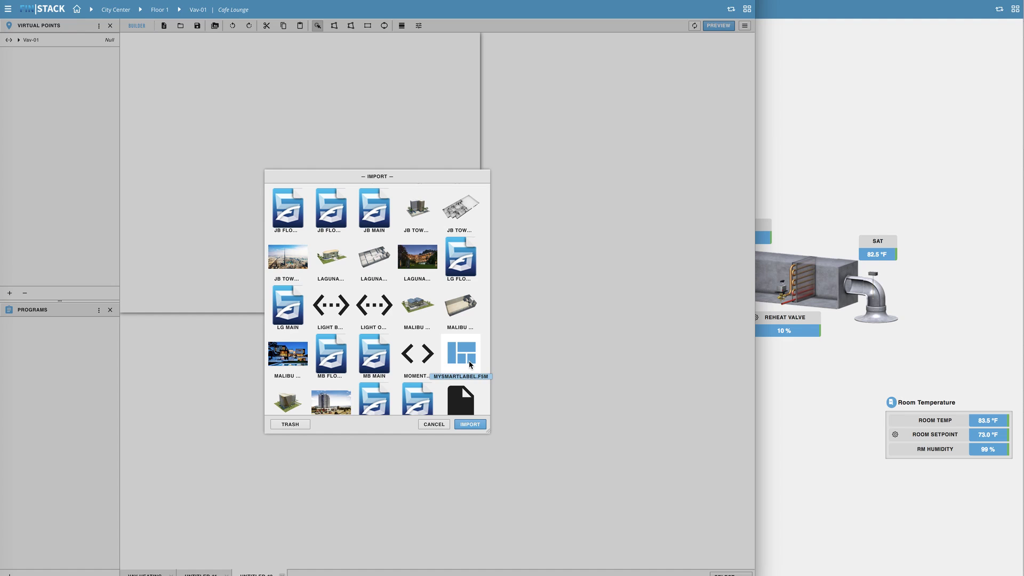
pyautogui.click(482, 427)
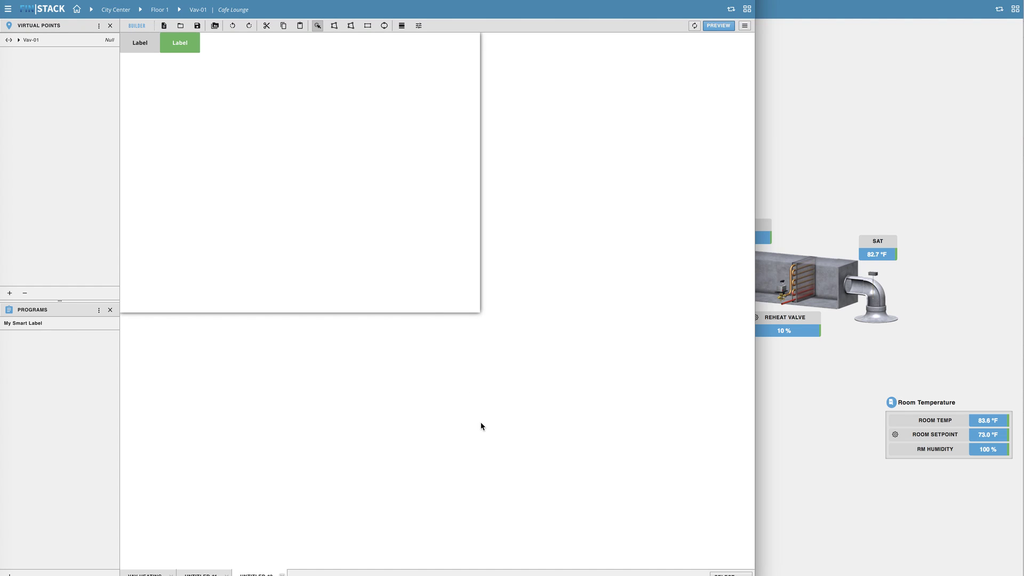
# Show the layers and expand Layer2's MySmartLabel group to view its child labels.
pyautogui.click(18, 41)
pyautogui.click(18, 40)
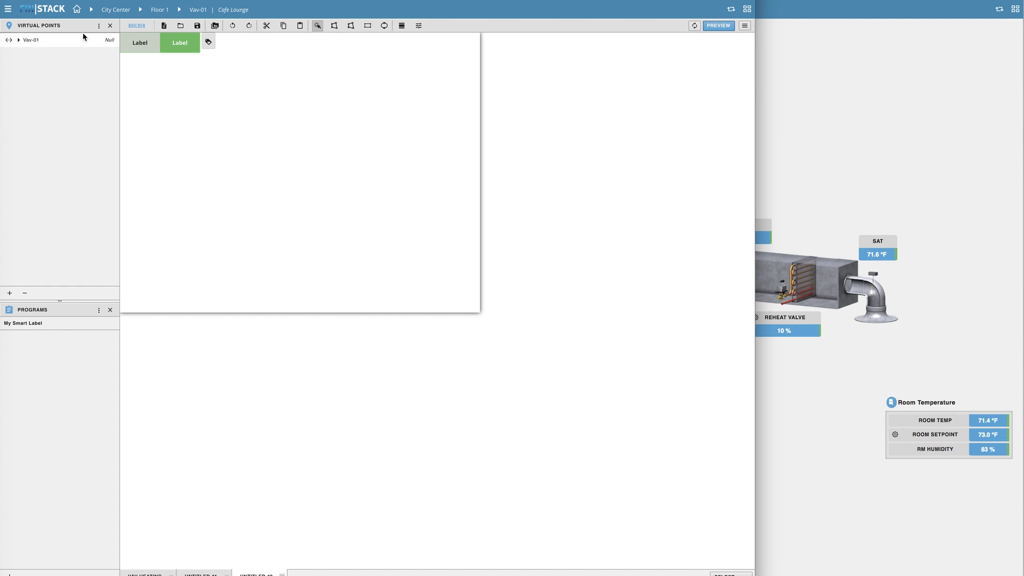
pyautogui.click(99, 26)
pyautogui.click(64, 70)
pyautogui.click(24, 40)
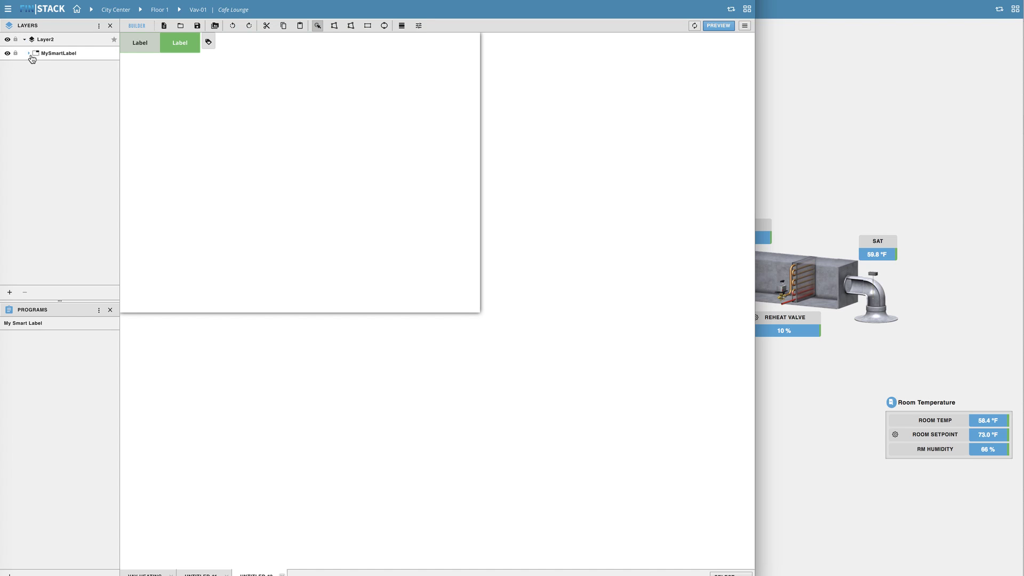
pyautogui.click(28, 53)
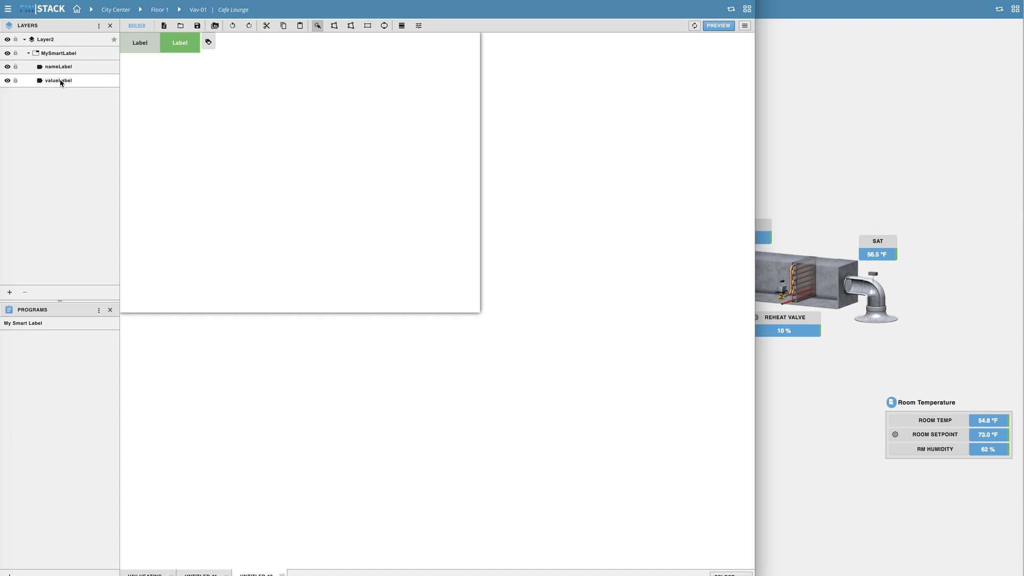
# Change the background colour of the model's value label to red.
pyautogui.rightClick(188, 42)
pyautogui.moveTo(224, 128)
pyautogui.moveTo(288, 128)
pyautogui.click(345, 187)
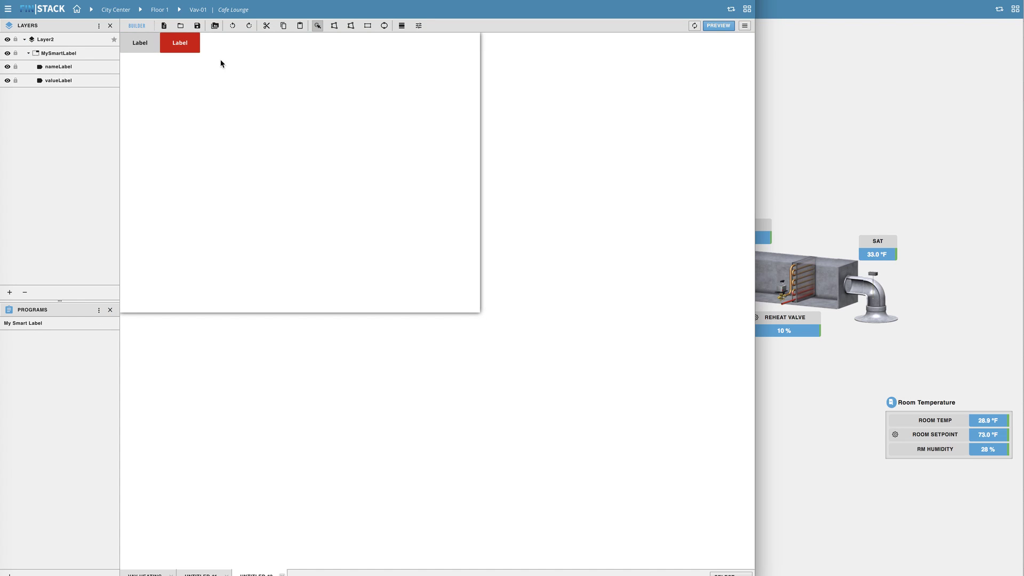
# Show the properties of the MySmartLabel group and save the changes to its existing model.
pyautogui.click(98, 309)
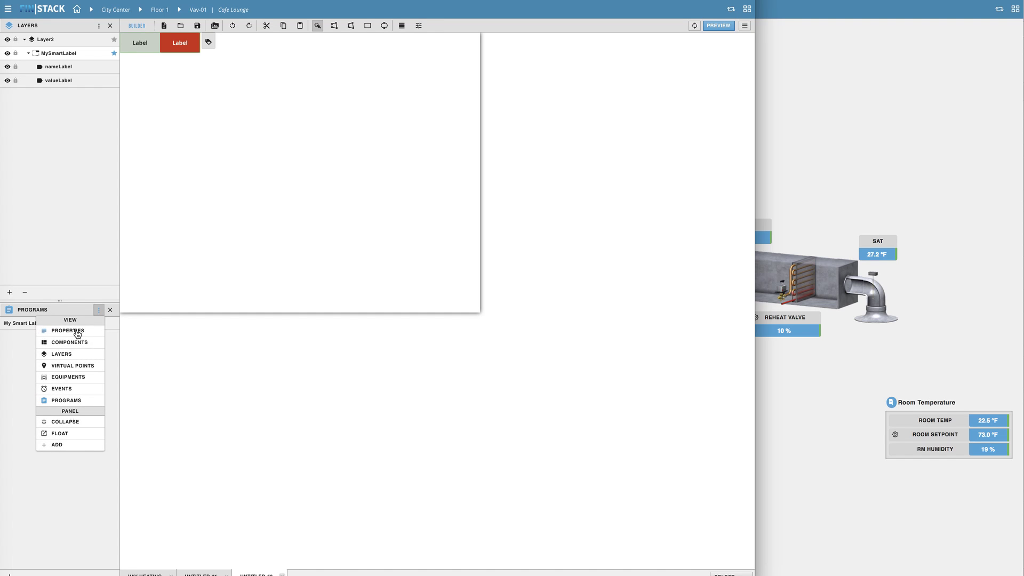
pyautogui.click(97, 322)
pyautogui.click(61, 371)
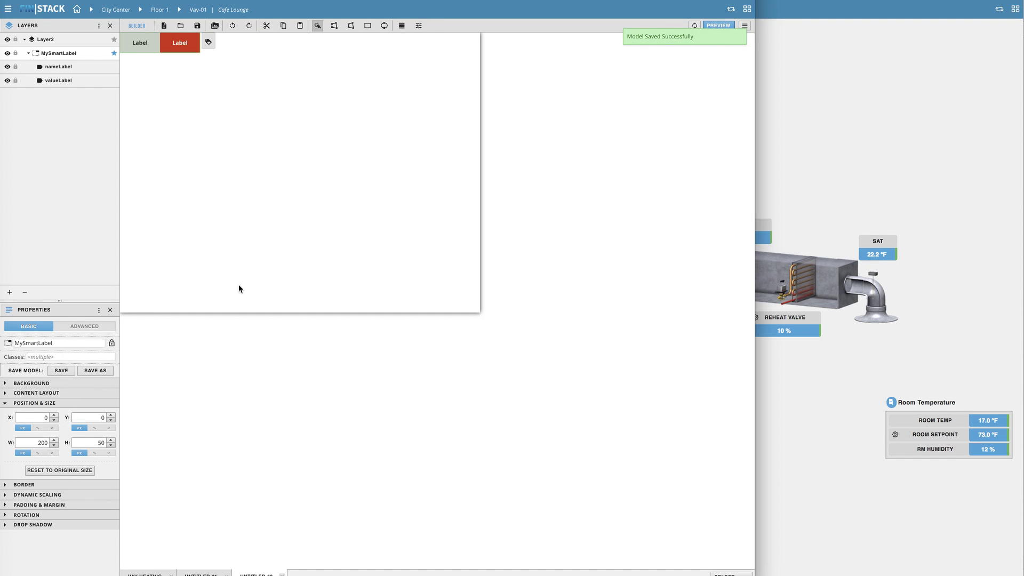
# Switch to the live view window and reload the VAV Heating graphic to check both smart labels.
pyautogui.click(353, 244)
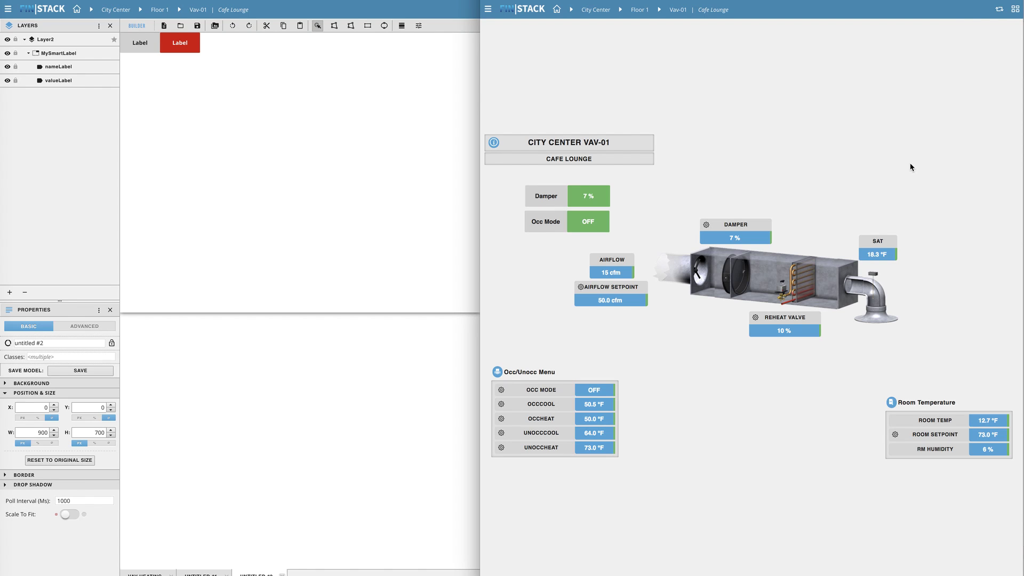
pyautogui.click(557, 9)
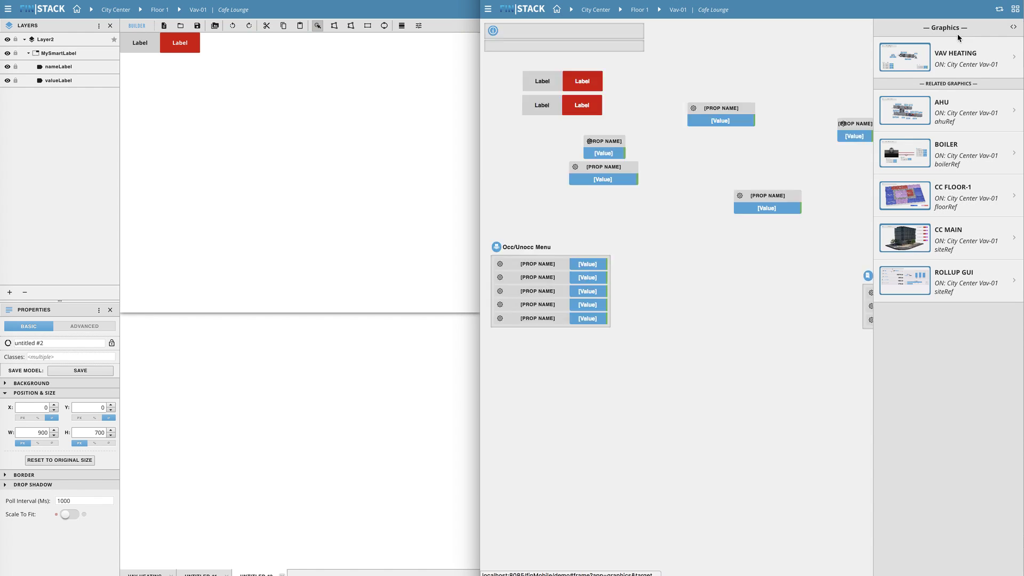
pyautogui.click(1017, 12)
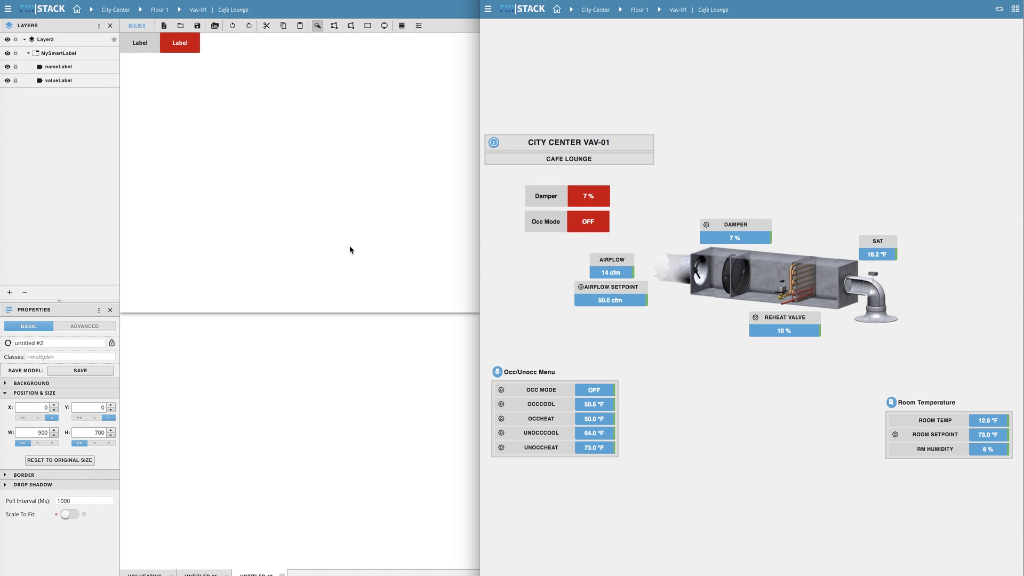
# Return to the graphics builder window and open the Folio backup dialog.
pyautogui.click(306, 223)
pyautogui.click(194, 46)
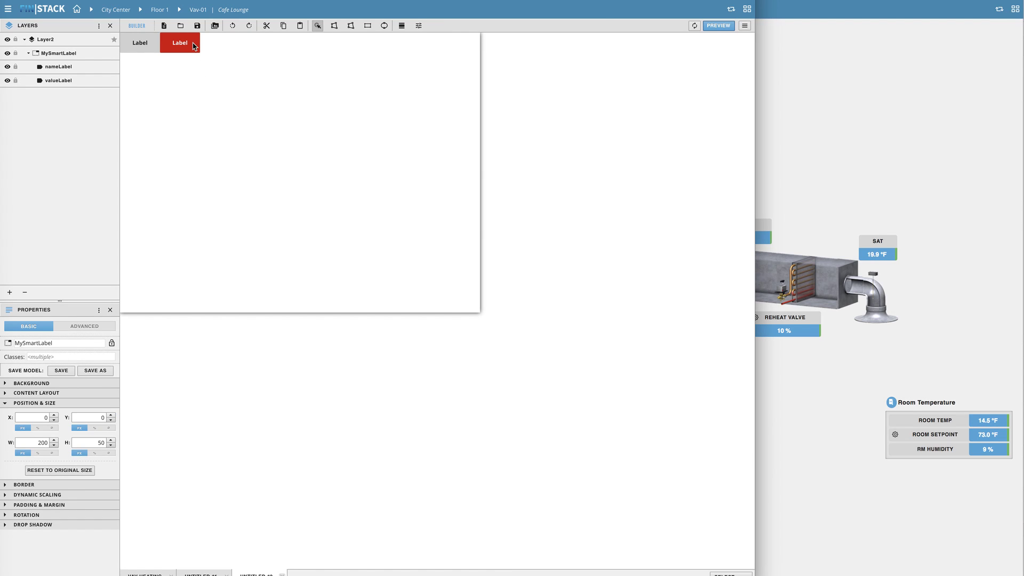
pyautogui.click(744, 26)
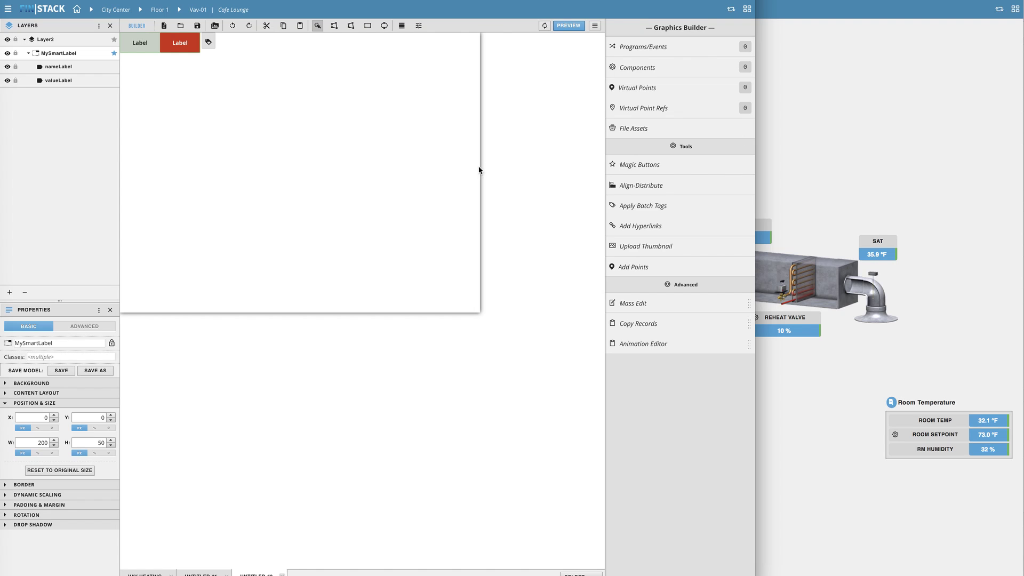
pyautogui.click(9, 10)
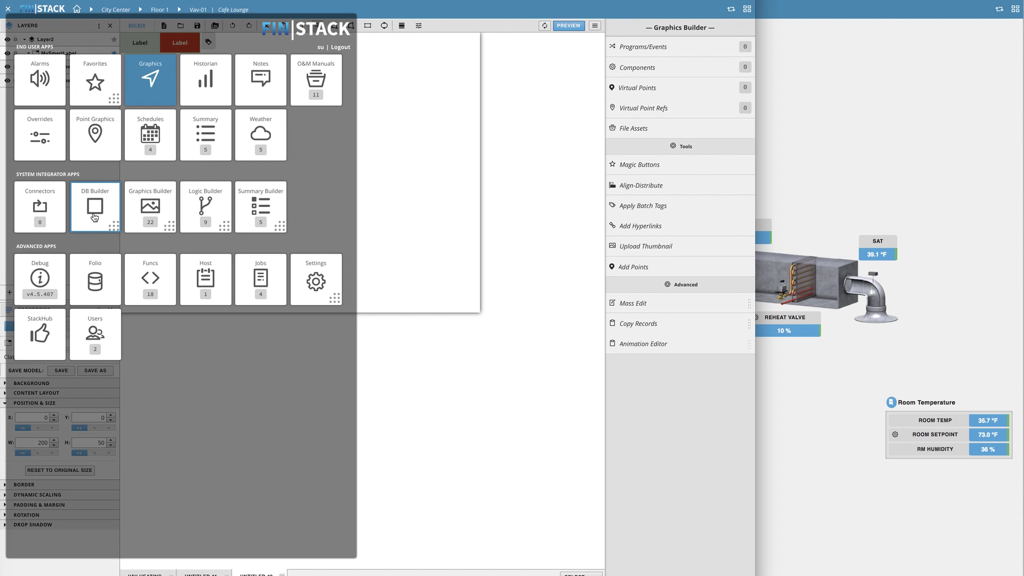
pyautogui.click(102, 269)
pyautogui.click(651, 186)
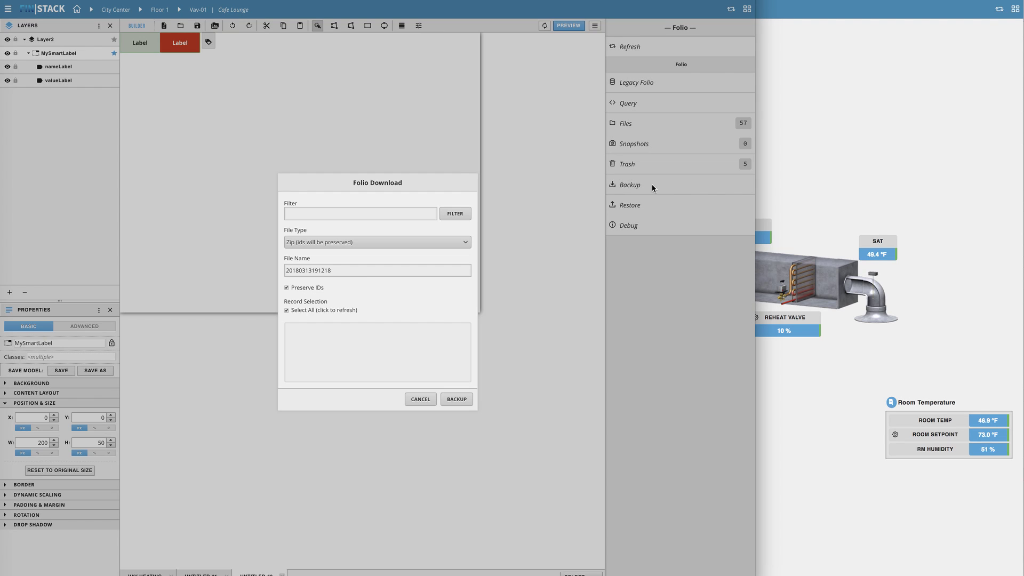
# Filter the backup records by finModel, select only MySmartLabel.f5m and proceed to the reference options before cancelling the backup.
pyautogui.click(327, 213)
pyautogui.write('finModel')
pyautogui.click(287, 310)
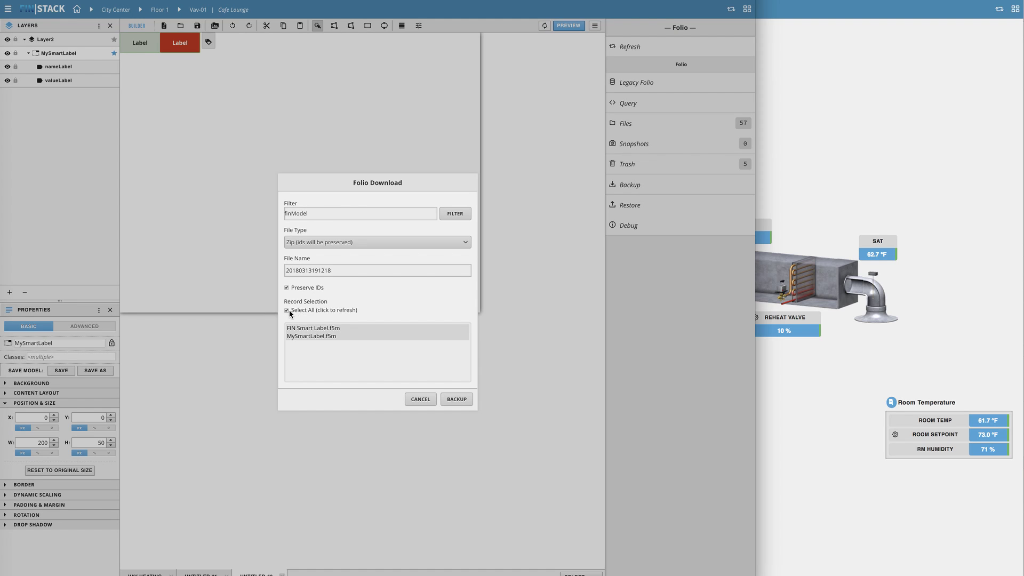
pyautogui.click(315, 337)
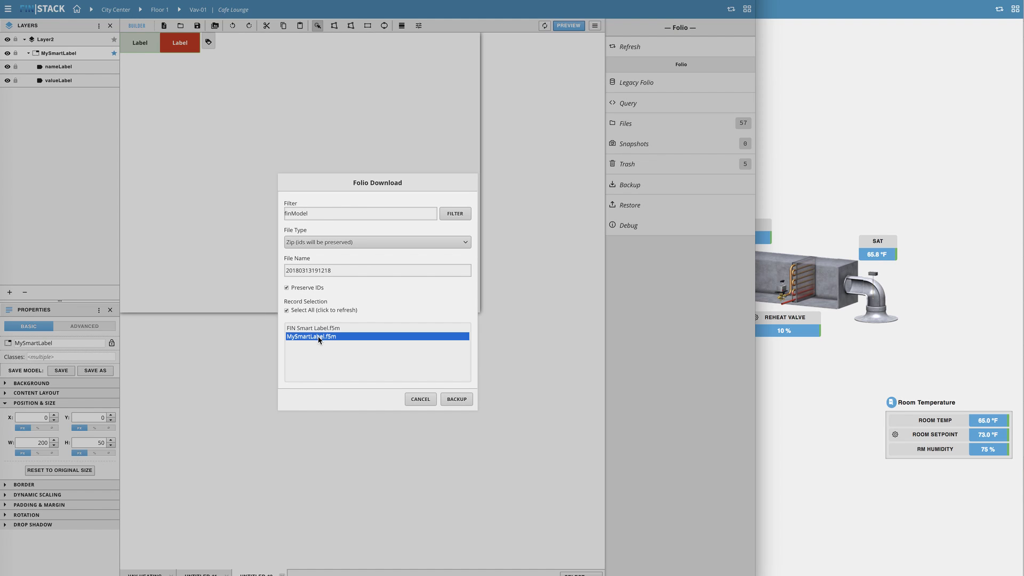
pyautogui.click(462, 400)
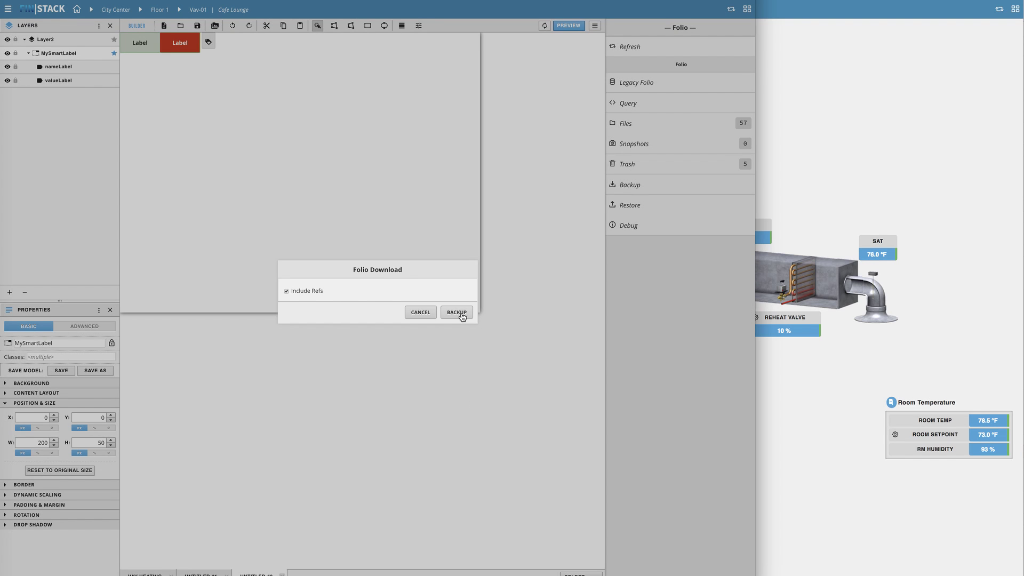
pyautogui.click(420, 312)
pyautogui.click(411, 235)
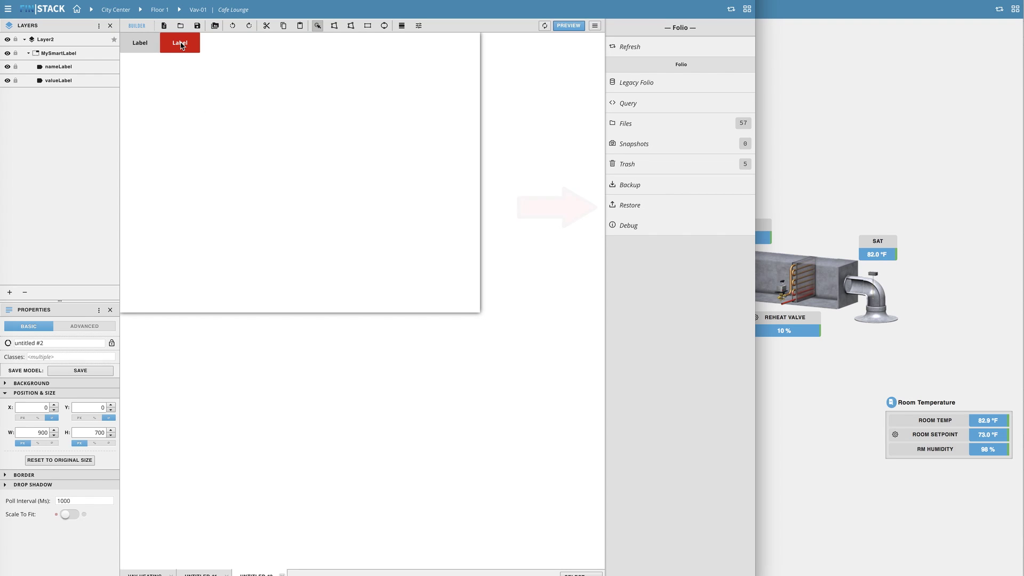
pyautogui.click(186, 51)
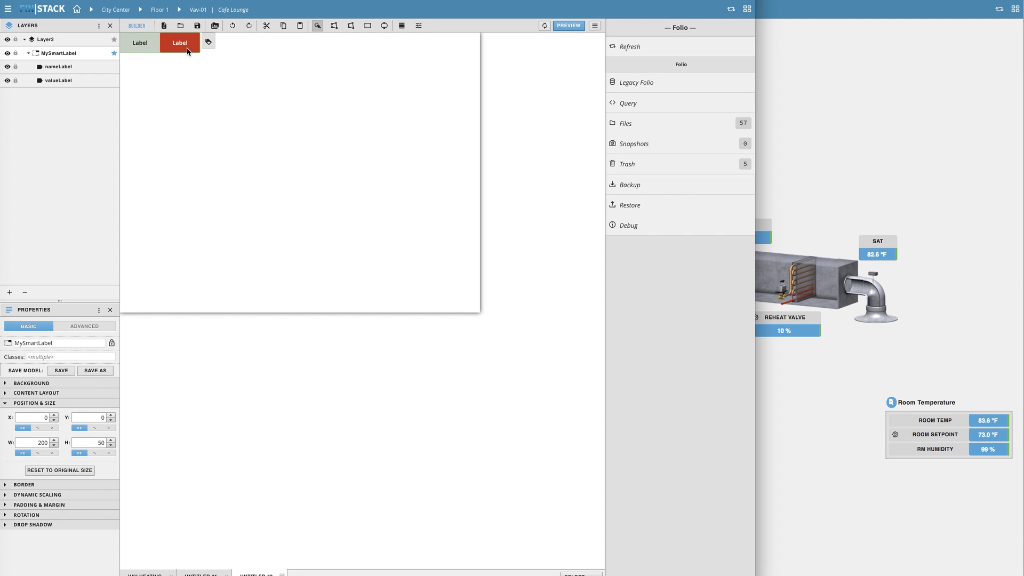
pyautogui.click(248, 200)
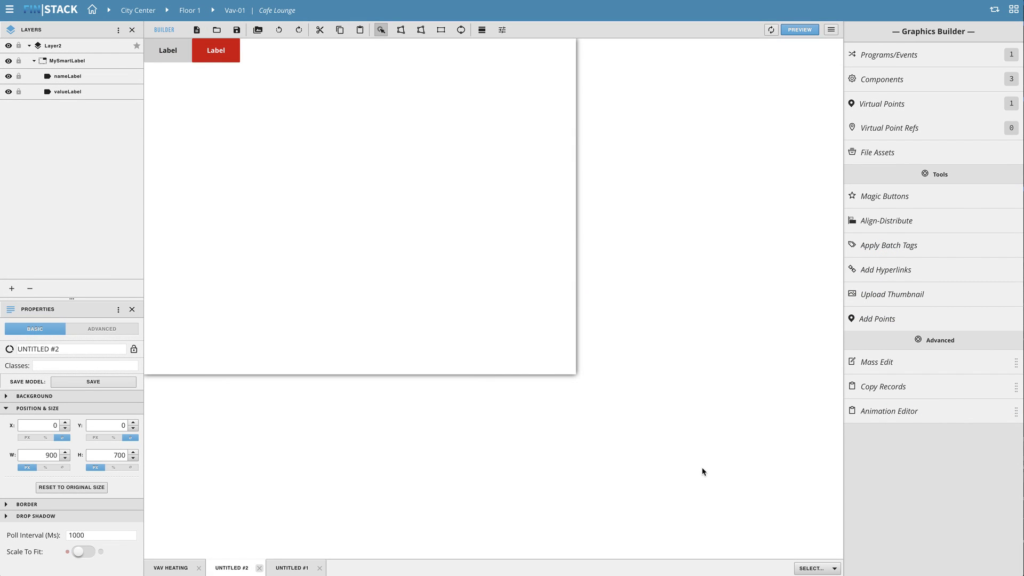
# Set the MySmartLabel group's width and height to 100 percent each.
pyautogui.click(219, 54)
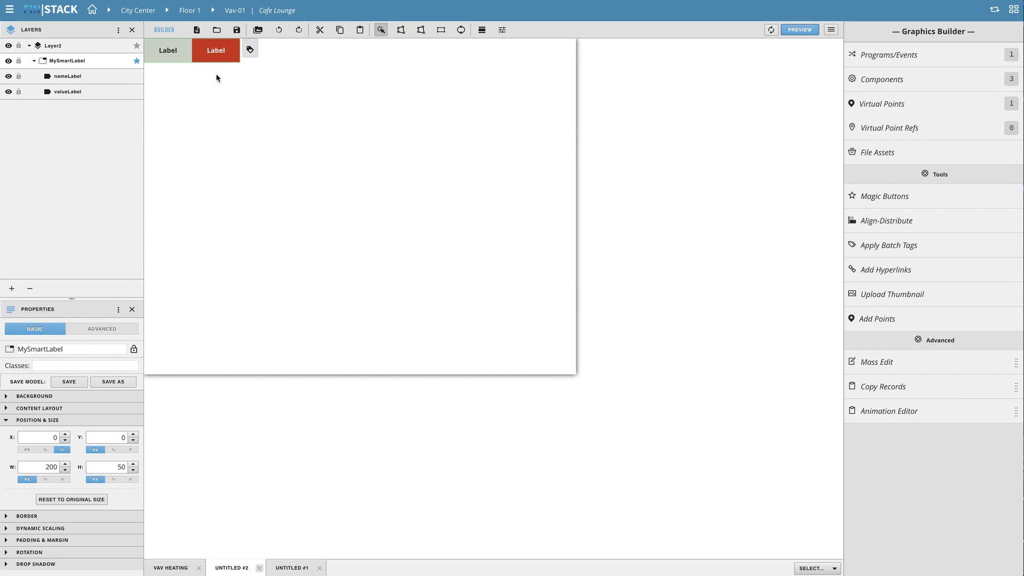
pyautogui.click(45, 479)
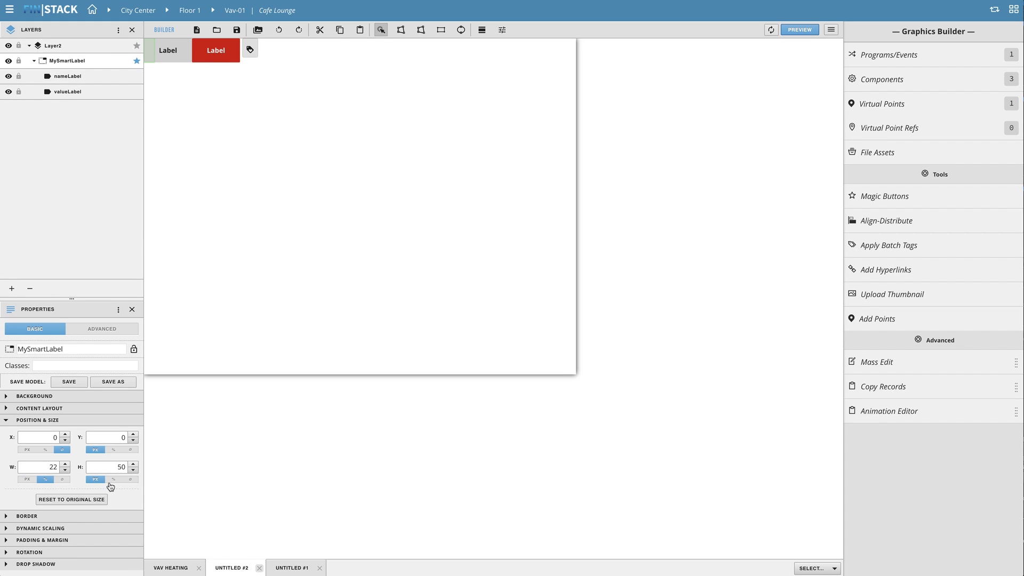
pyautogui.click(113, 479)
pyautogui.doubleClick(51, 467)
pyautogui.write('1')
pyautogui.doubleClick(126, 469)
pyautogui.write('100')
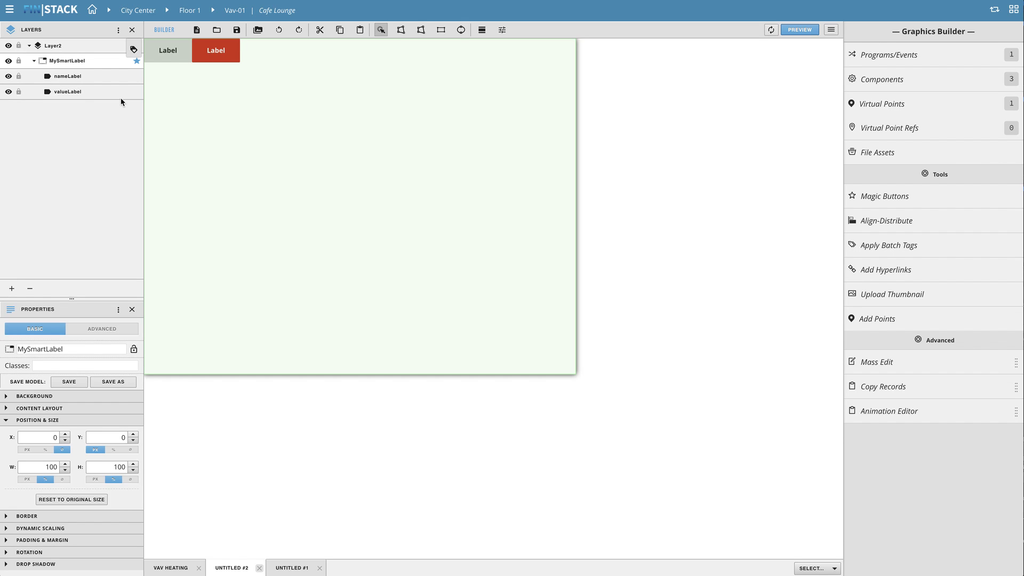
# Set nameLabel's width to 60 percent and its height to 100 percent.
pyautogui.click(82, 78)
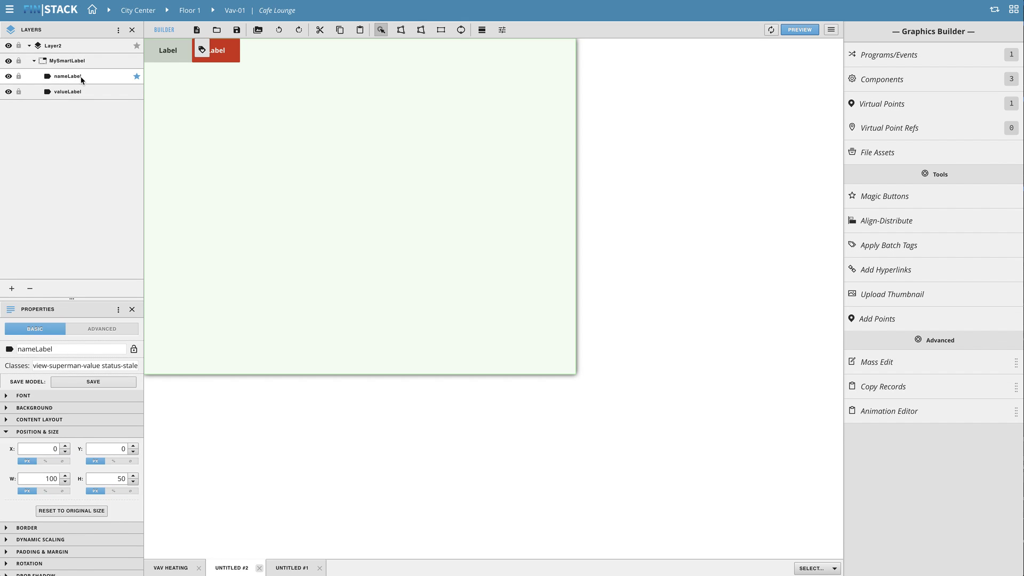
pyautogui.click(45, 491)
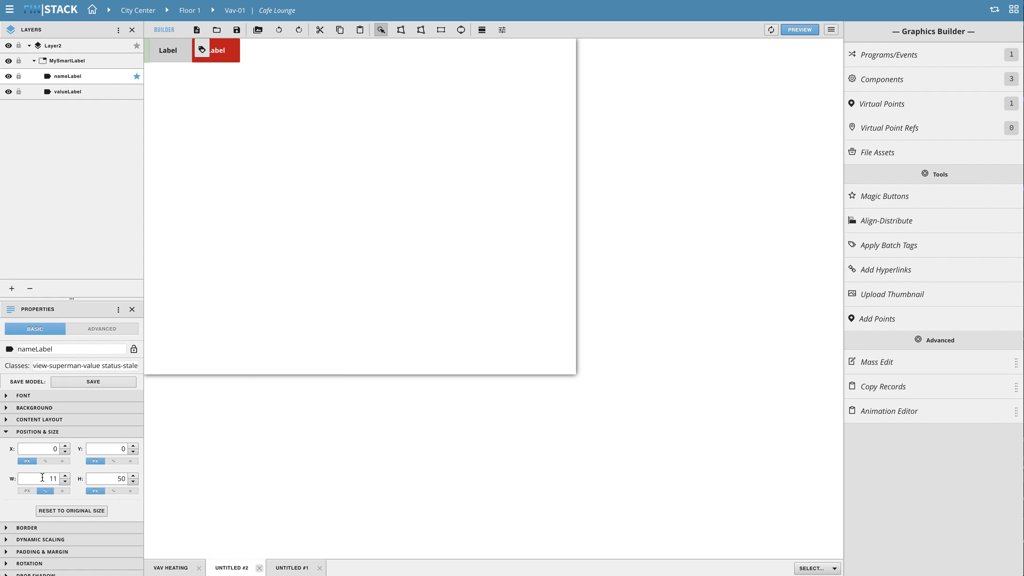
pyautogui.doubleClick(54, 479)
pyautogui.write('60')
pyautogui.click(114, 490)
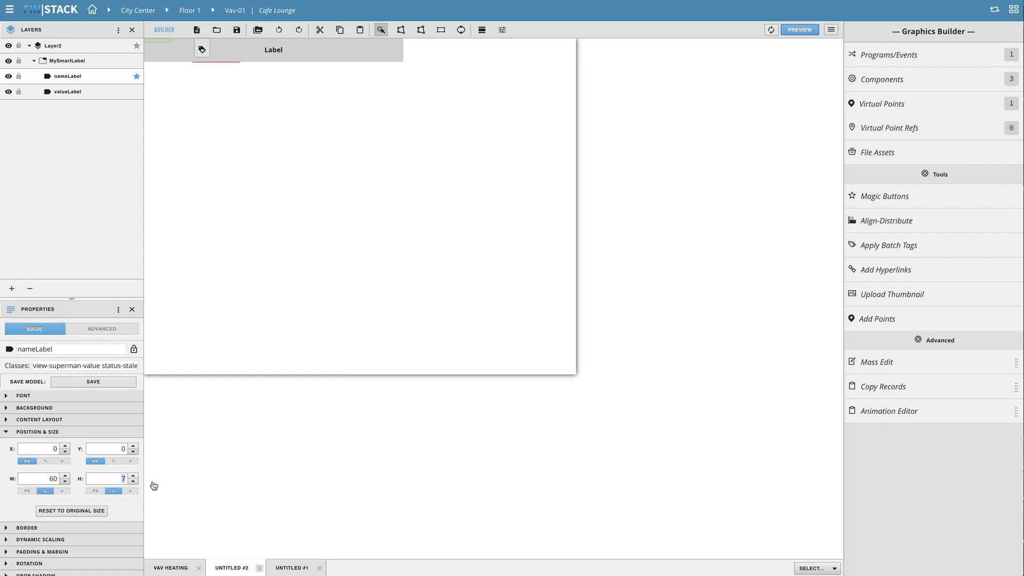
pyautogui.write('100')
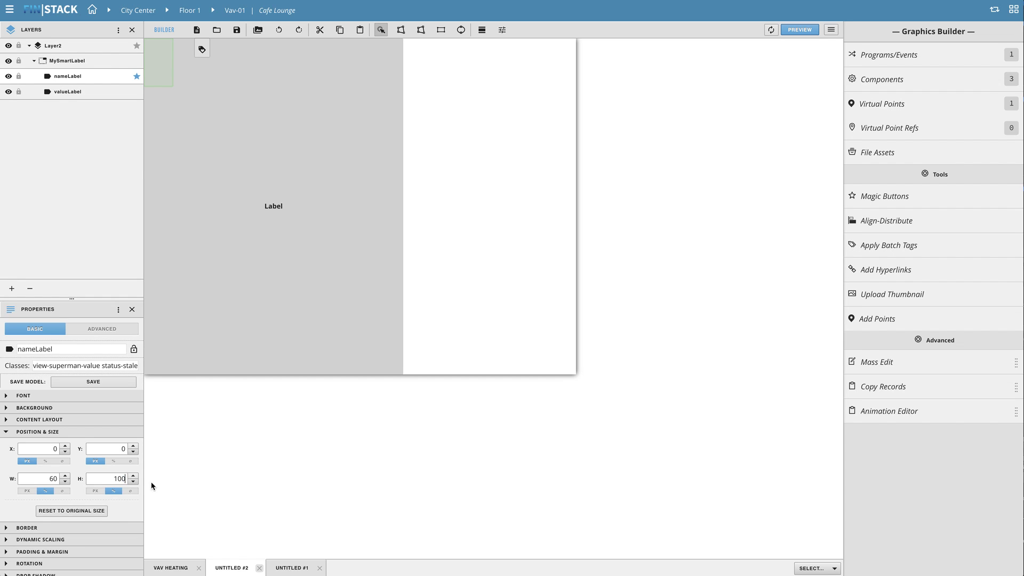
# Switch nameLabel's X and Y position units to percent, keeping both at 0.
pyautogui.doubleClick(40, 449)
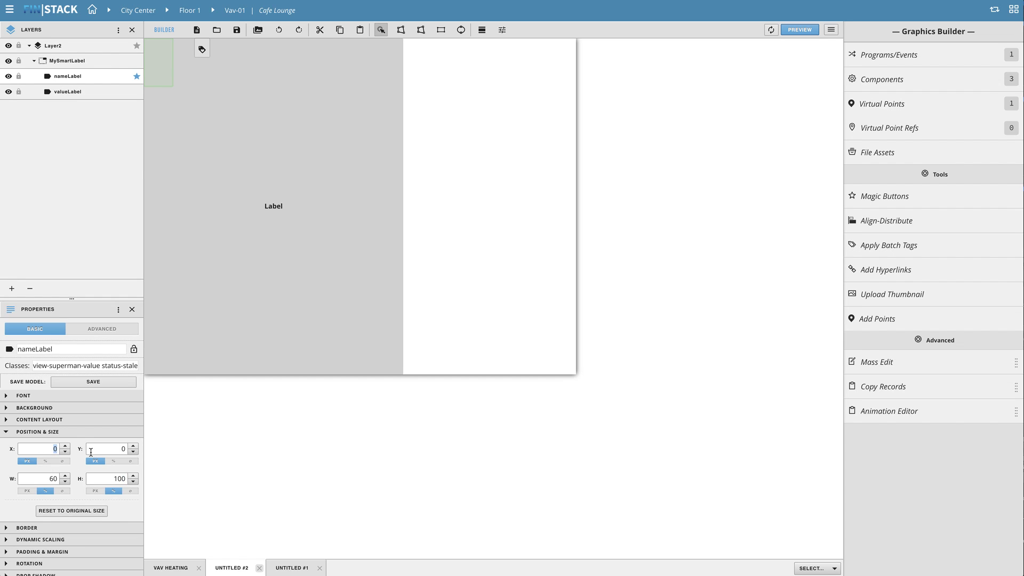
pyautogui.click(45, 461)
pyautogui.click(114, 461)
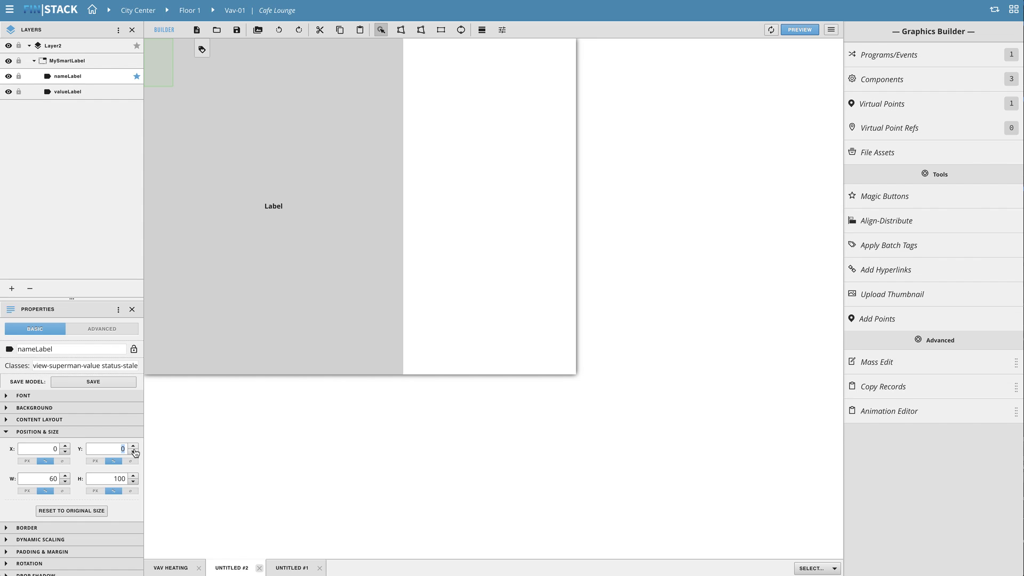
pyautogui.click(119, 450)
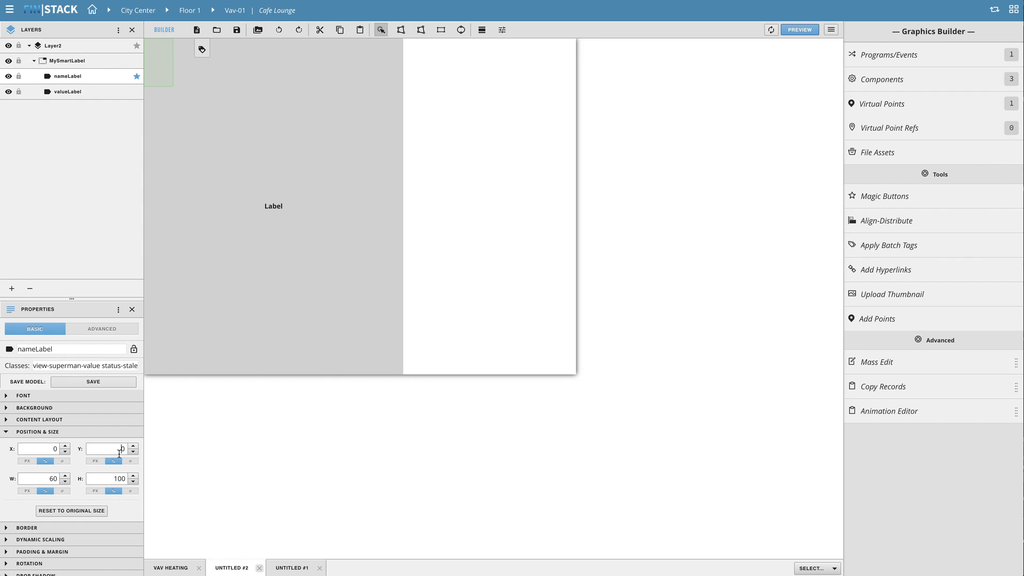
# Set valueLabel's X position to 60 percent and switch its Y position of 0 to percent.
pyautogui.click(94, 89)
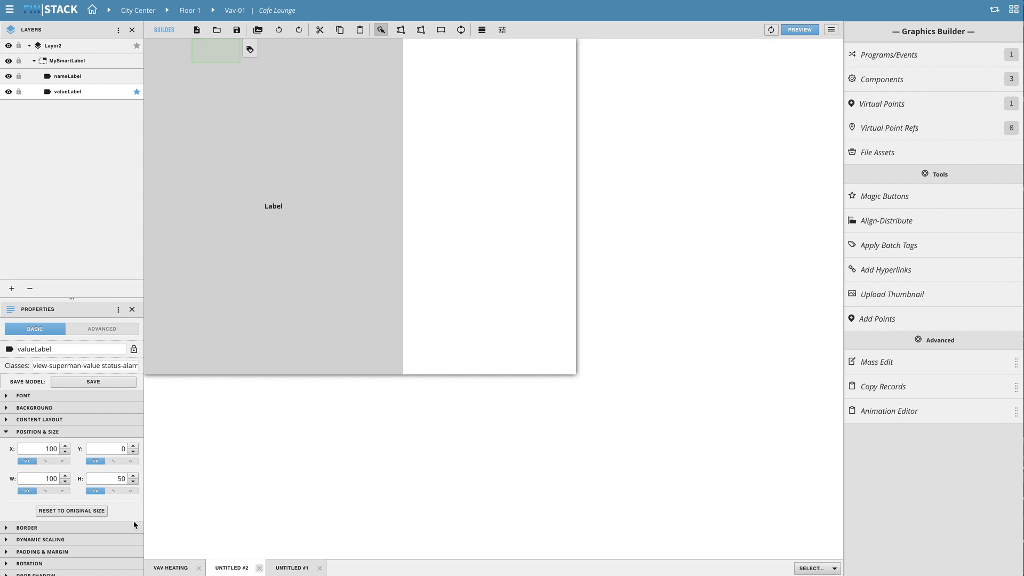
pyautogui.click(45, 461)
pyautogui.doubleClick(42, 450)
pyautogui.write('60')
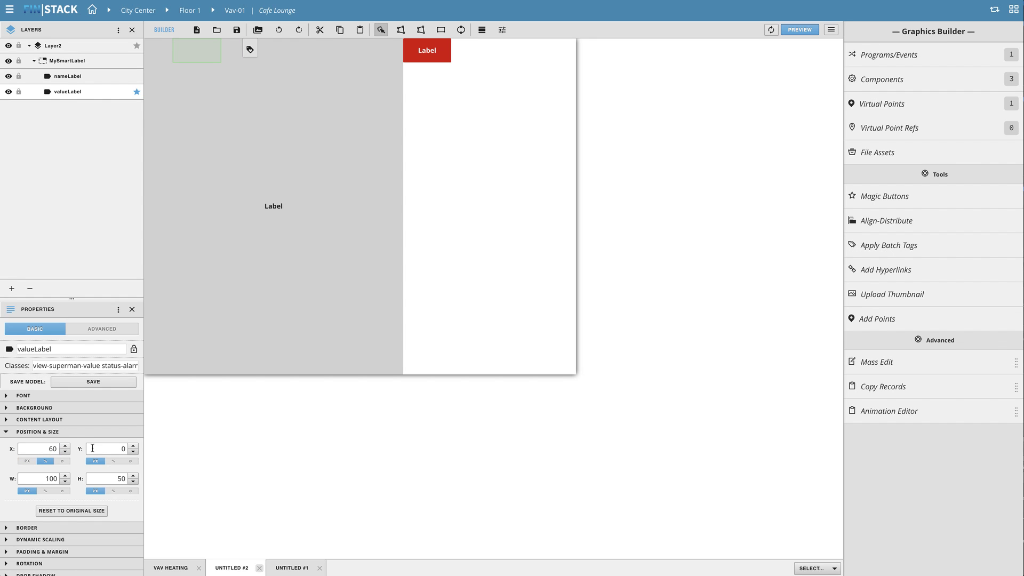
pyautogui.click(113, 460)
pyautogui.doubleClick(122, 448)
# Set valueLabel's width to 40 percent and its height to 100 percent.
pyautogui.click(45, 491)
pyautogui.doubleClick(48, 478)
pyautogui.write('40')
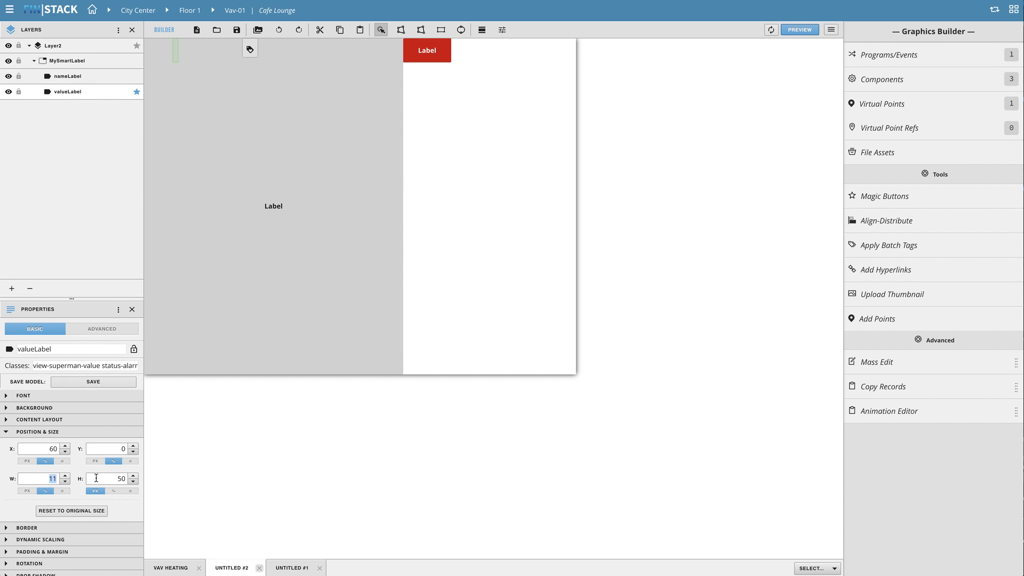
pyautogui.press('Return')
pyautogui.click(114, 491)
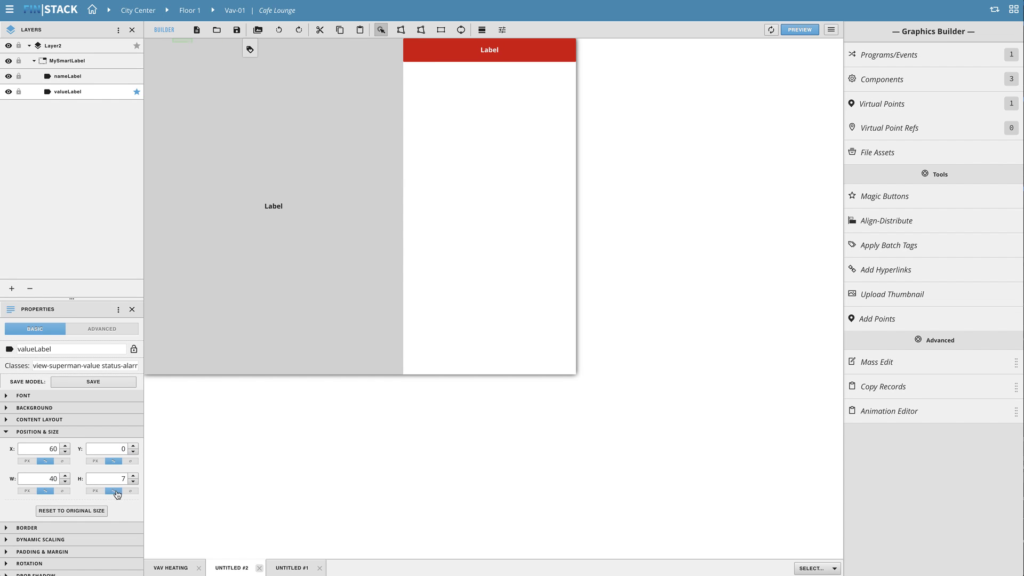
pyautogui.write('100')
pyautogui.press('Return')
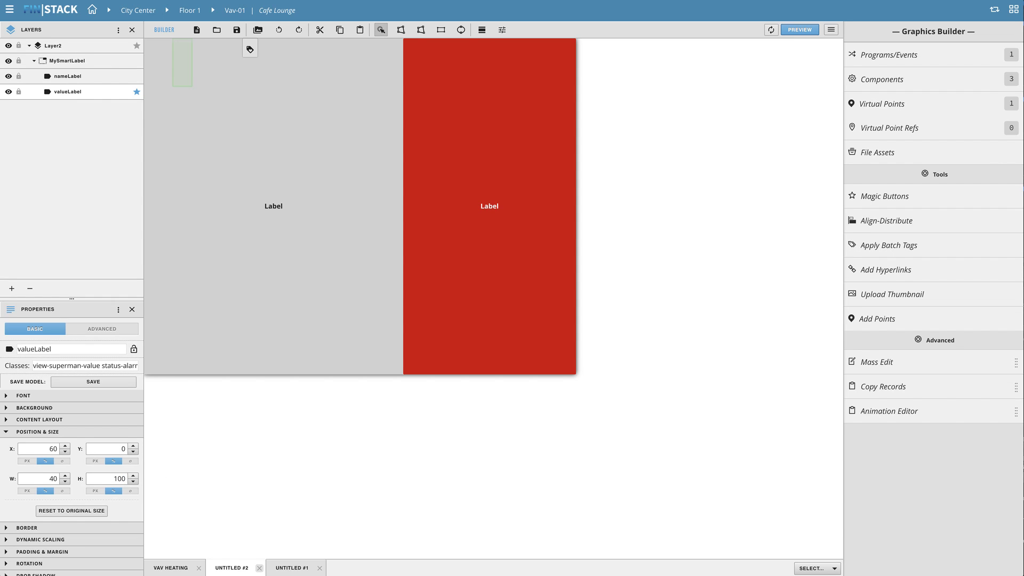
# Apply the Default status style to valueLabel.
pyautogui.rightClick(496, 292)
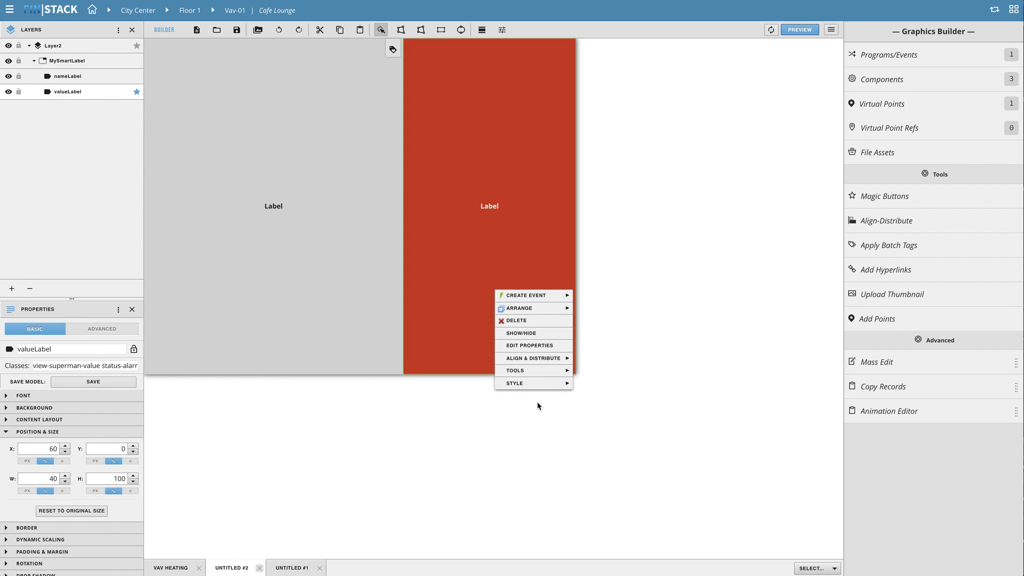
pyautogui.moveTo(536, 383)
pyautogui.moveTo(595, 384)
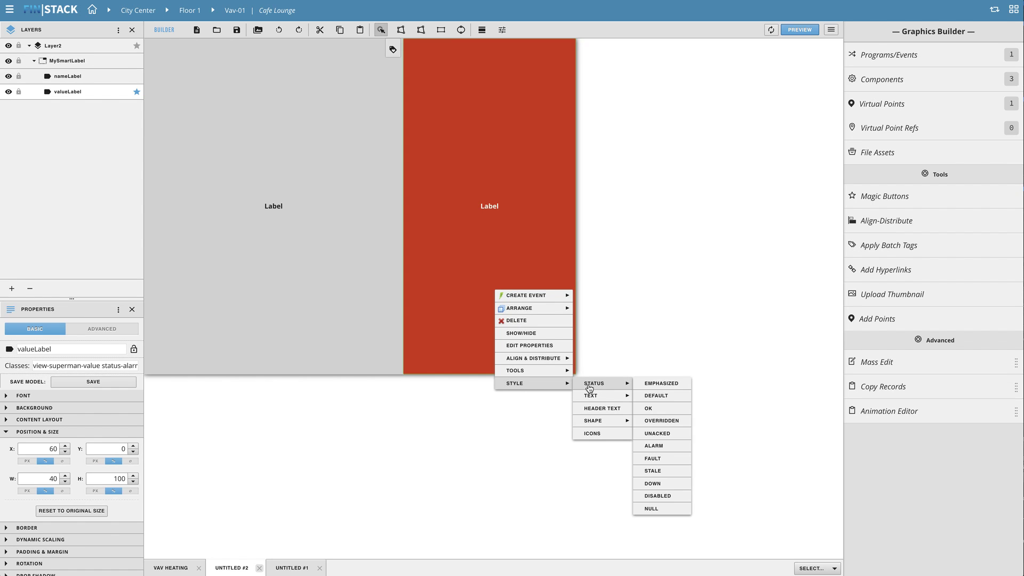
pyautogui.click(644, 396)
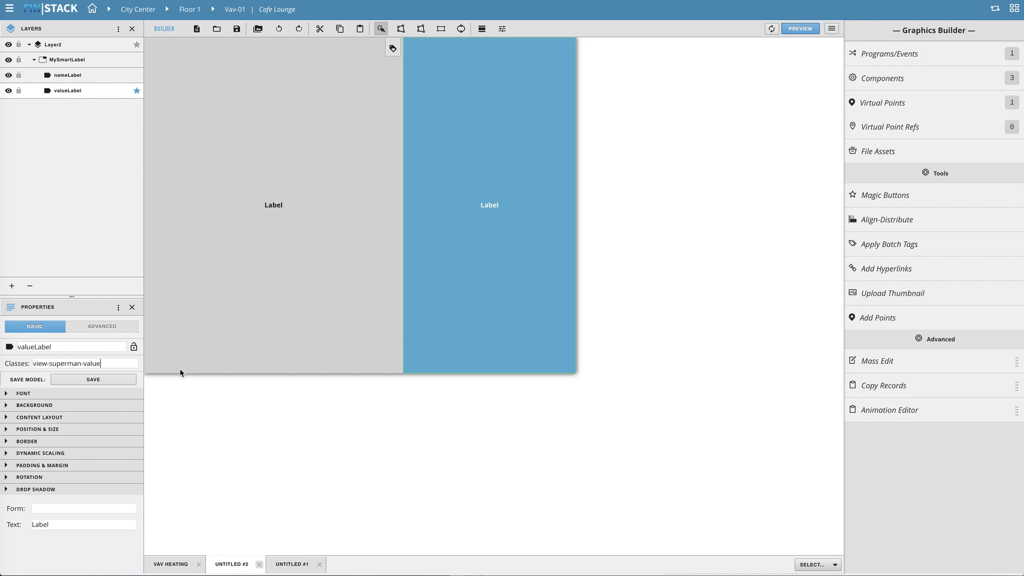
# Rename the MySmartLabel group MySmartLabel_Stretch and save it as a new model.
pyautogui.click(89, 60)
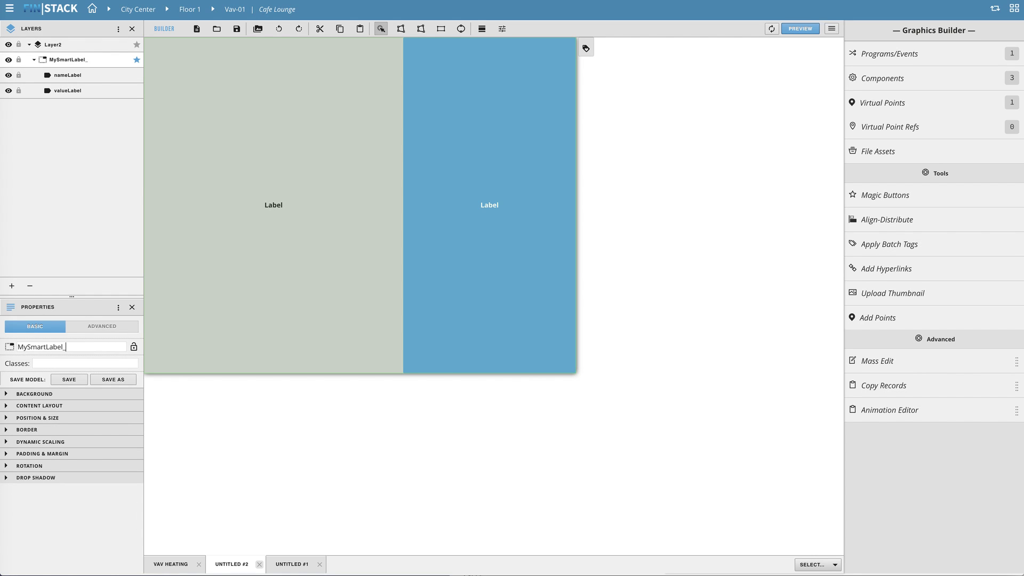
pyautogui.write('tch')
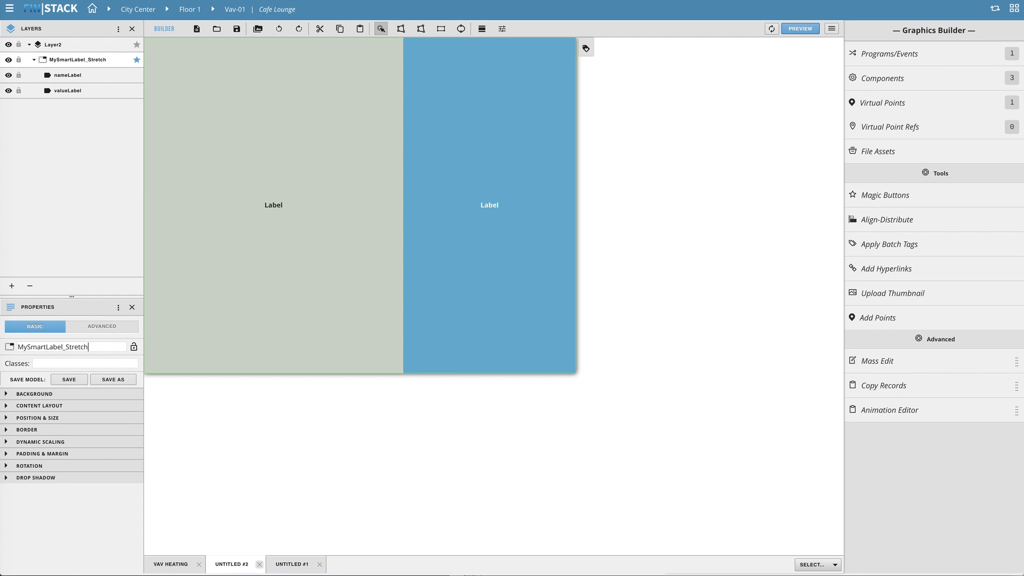
pyautogui.click(114, 380)
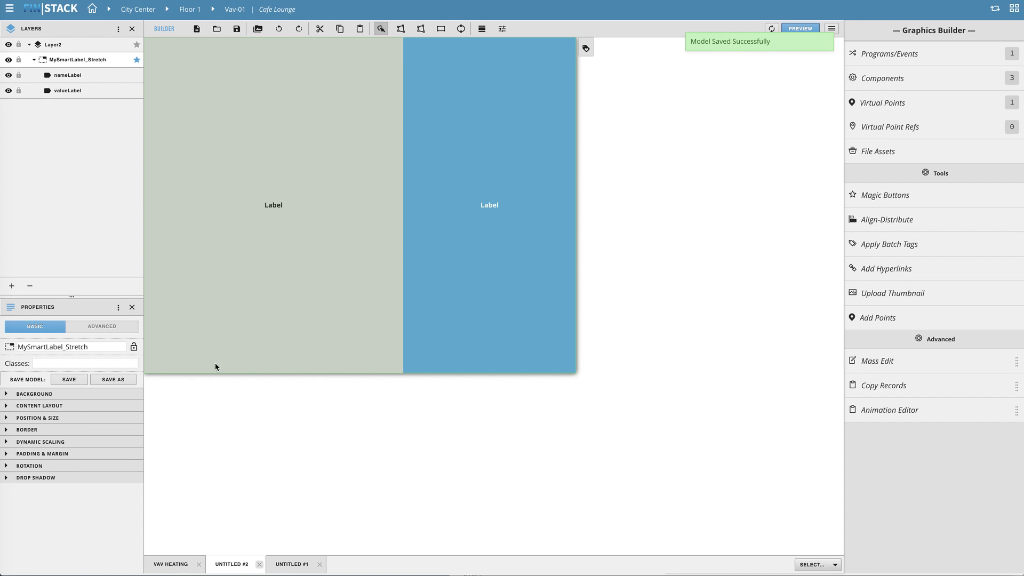
# Switch to the VAV Heating graphic and add two instances of the MySmartLabel_Stretch model.
pyautogui.click(172, 564)
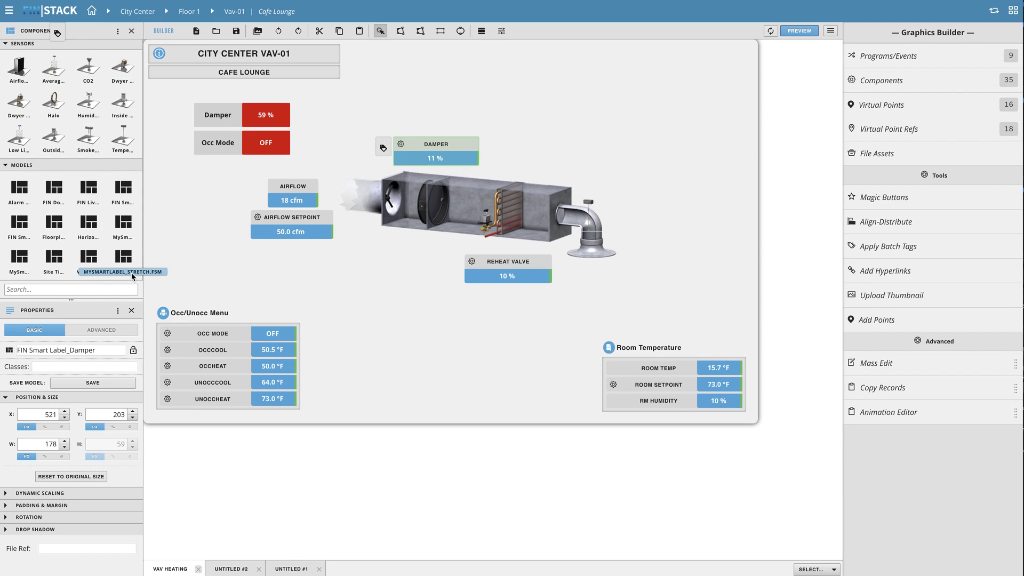
pyautogui.moveTo(131, 273); pyautogui.dragTo(493, 296)
pyautogui.hotkey('ctrl', 'v')
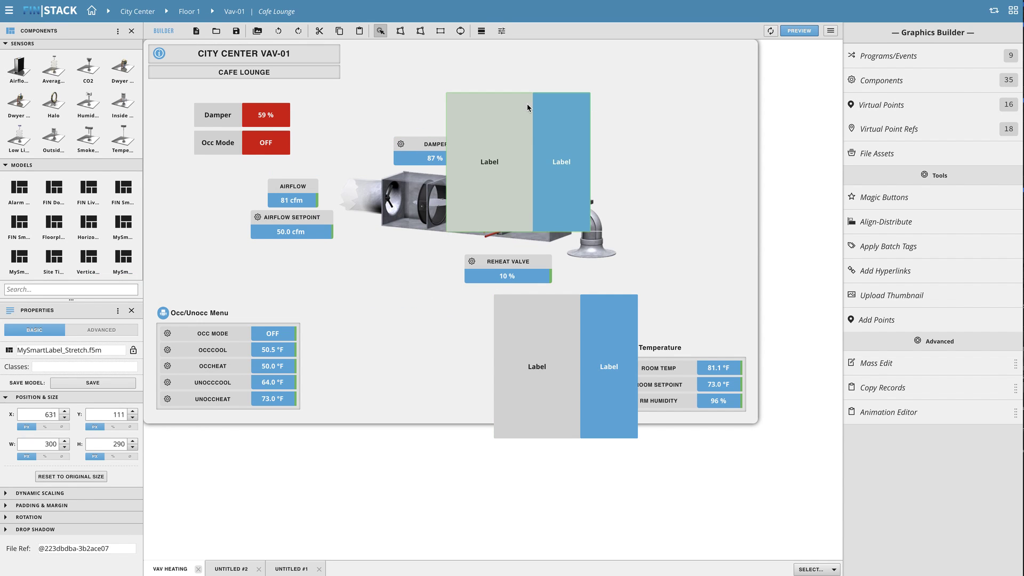
# Flatten one instance above the Damper label, resize the other to about 220 × 28 px below the duct, and delete the old Reheat Valve label.
pyautogui.moveTo(505, 100); pyautogui.dragTo(451, 118)
pyautogui.click(581, 357)
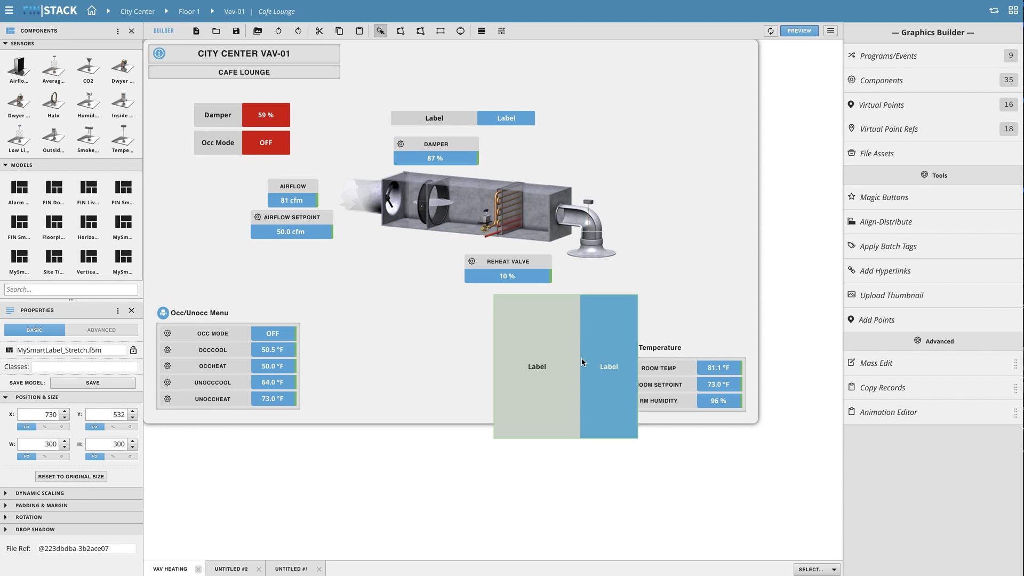
pyautogui.moveTo(629, 312); pyautogui.dragTo(513, 266)
pyautogui.click(530, 267)
pyautogui.press('Delete')
# Show the virtual points and bind Damper to the upper stretch label and ReHeat Valve to the lower one.
pyautogui.click(117, 31)
pyautogui.click(96, 99)
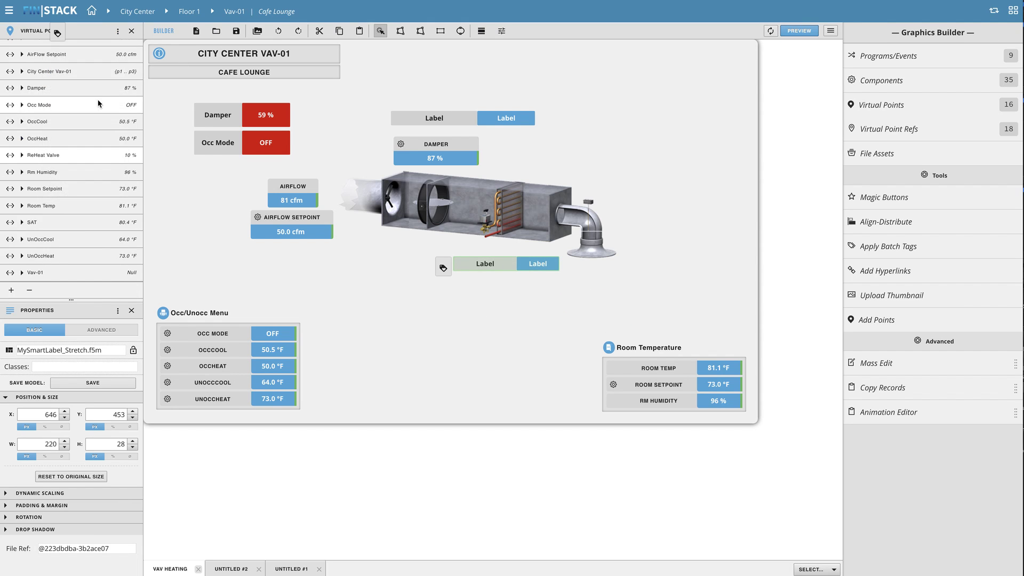
pyautogui.moveTo(43, 88); pyautogui.dragTo(464, 118)
pyautogui.moveTo(92, 159); pyautogui.dragTo(506, 263)
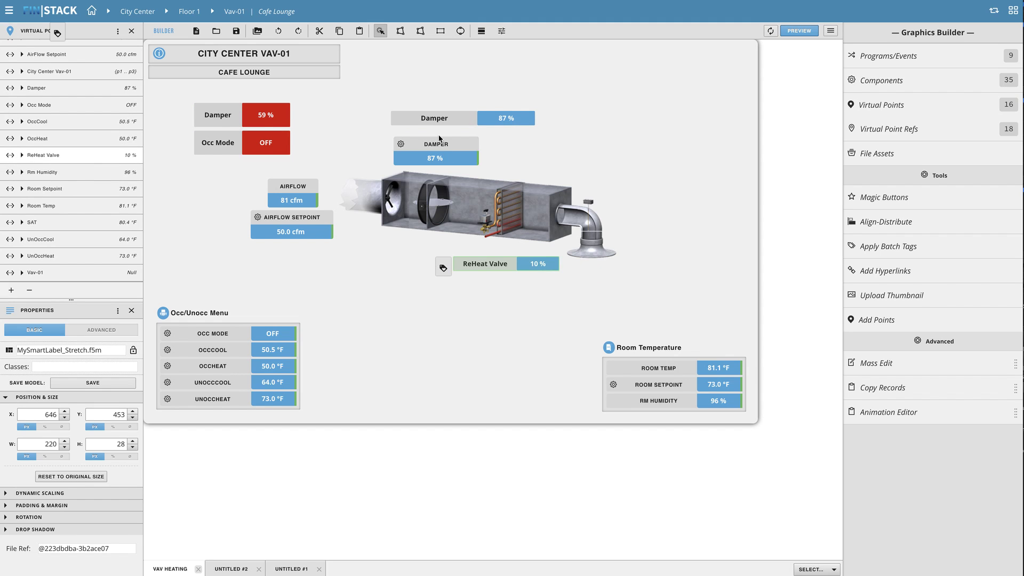
# Replace the old Damper label with a narrower stretch Damper label and resize the ReHeat Valve label to about 206 × 25 px.
pyautogui.click(506, 126)
pyautogui.moveTo(535, 118); pyautogui.dragTo(458, 173)
pyautogui.click(525, 263)
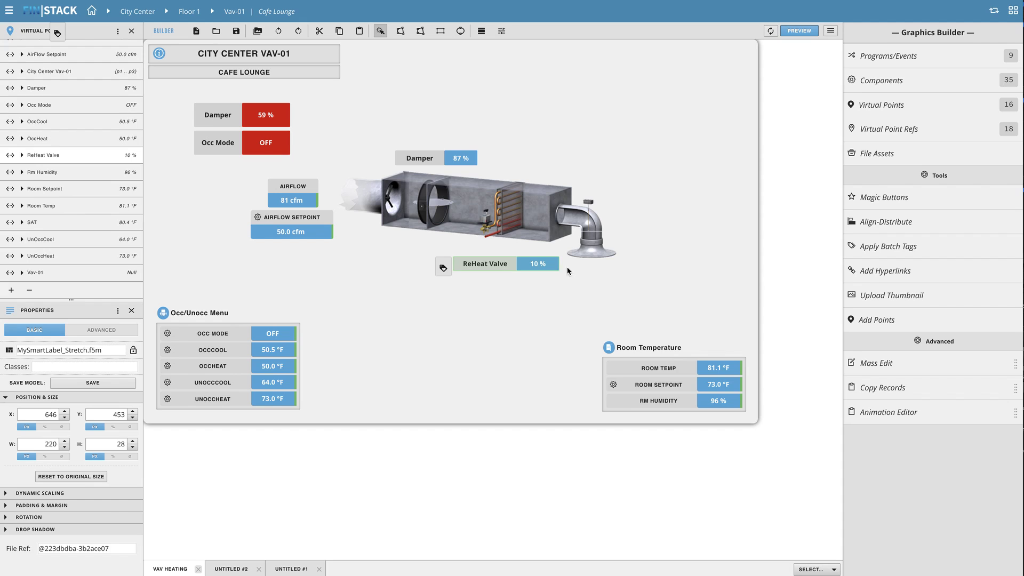
pyautogui.moveTo(558, 264); pyautogui.dragTo(553, 263)
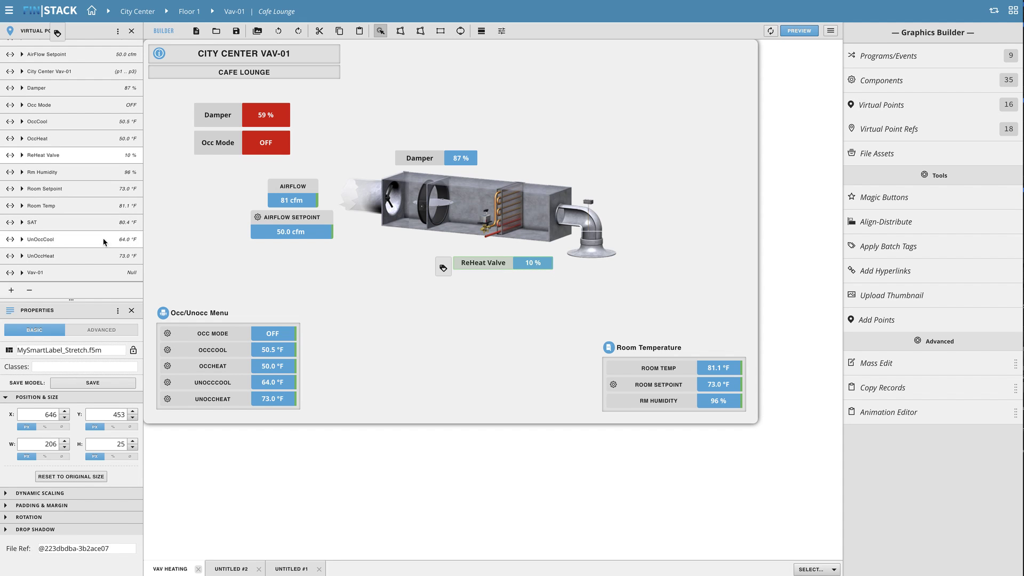
# Duplicate the ReHeat Valve stretch label beside the original and resize the copy to about 206 × 97 px.
pyautogui.moveTo(110, 238); pyautogui.dragTo(510, 264)
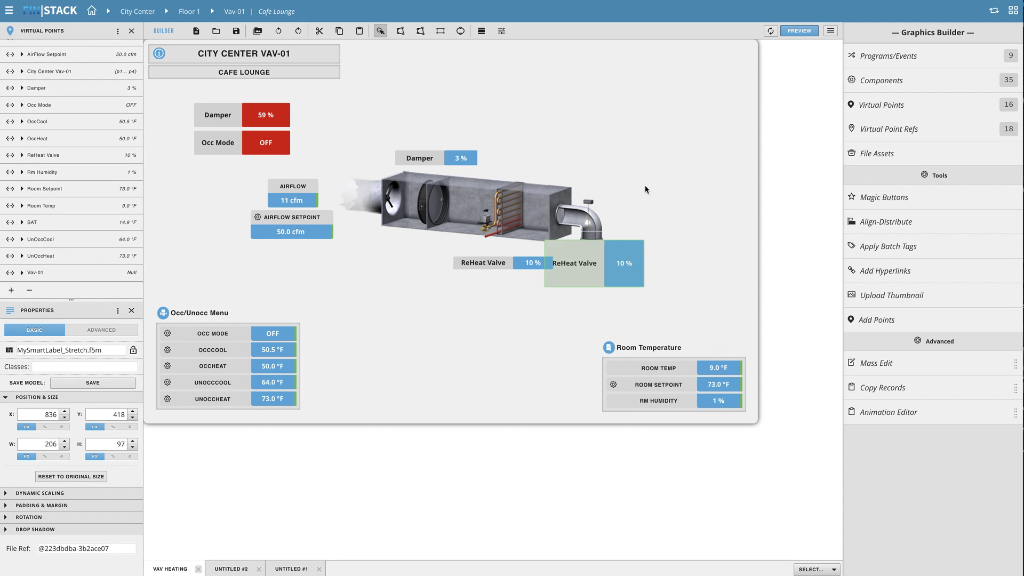